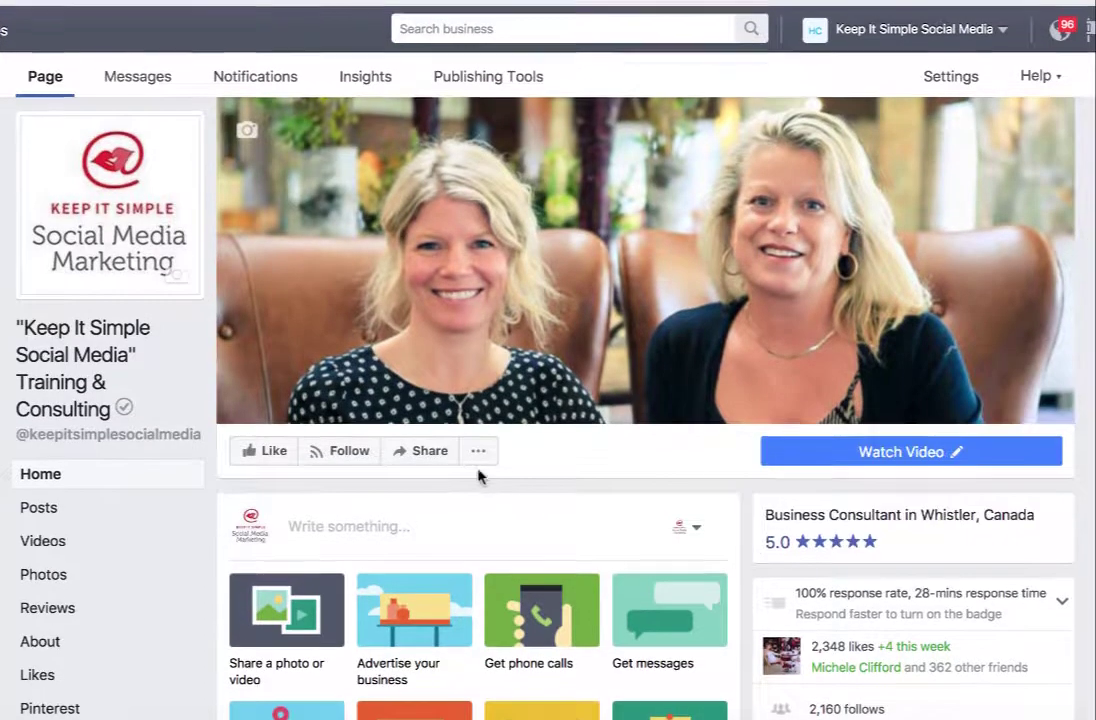
# Open the Pages Feed of posts from liked Pages
pyautogui.scroll(-1, 480, 475)
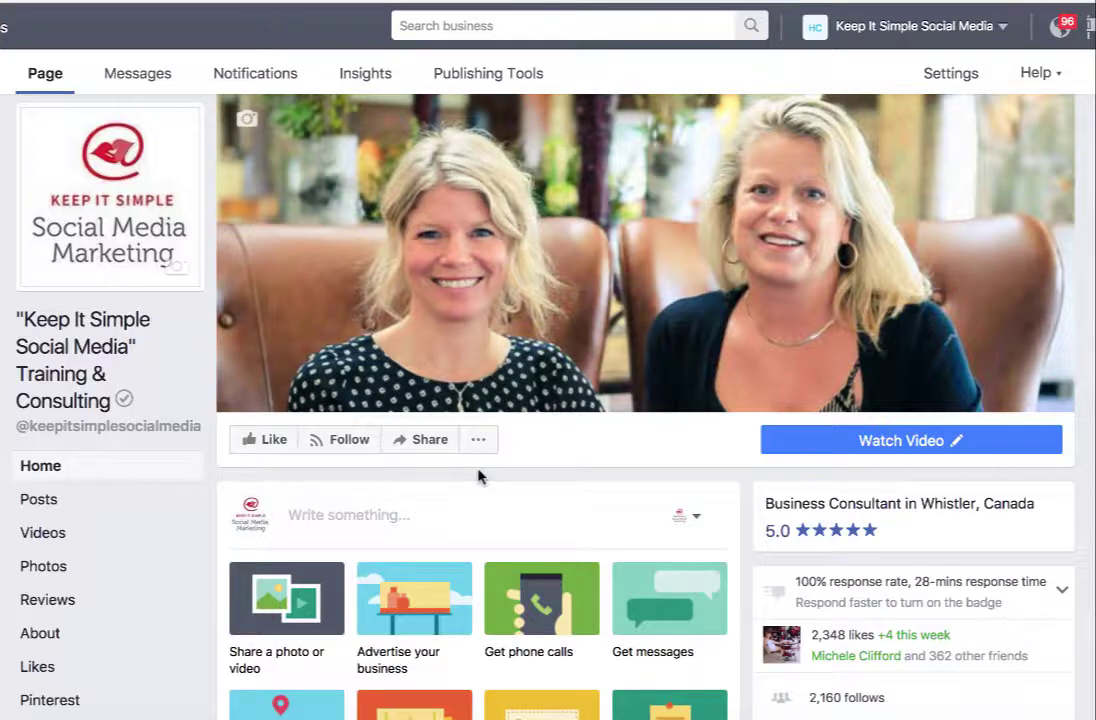
pyautogui.scroll(-5, 478, 476)
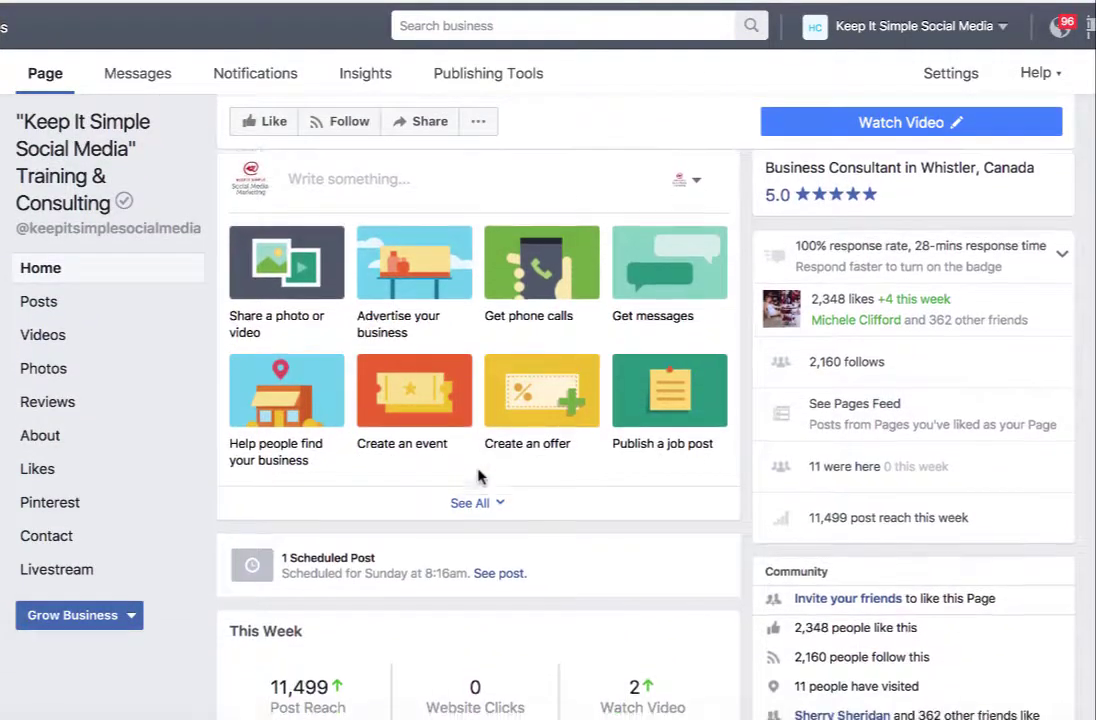
pyautogui.scroll(-2, 480, 473)
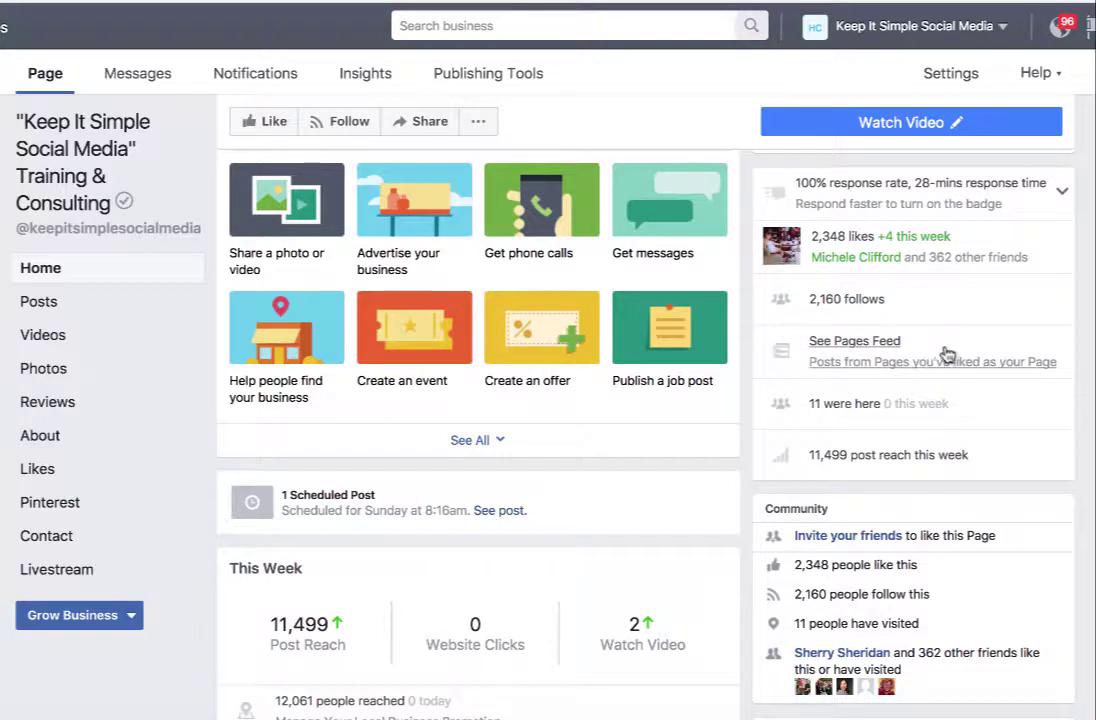
pyautogui.click(843, 345)
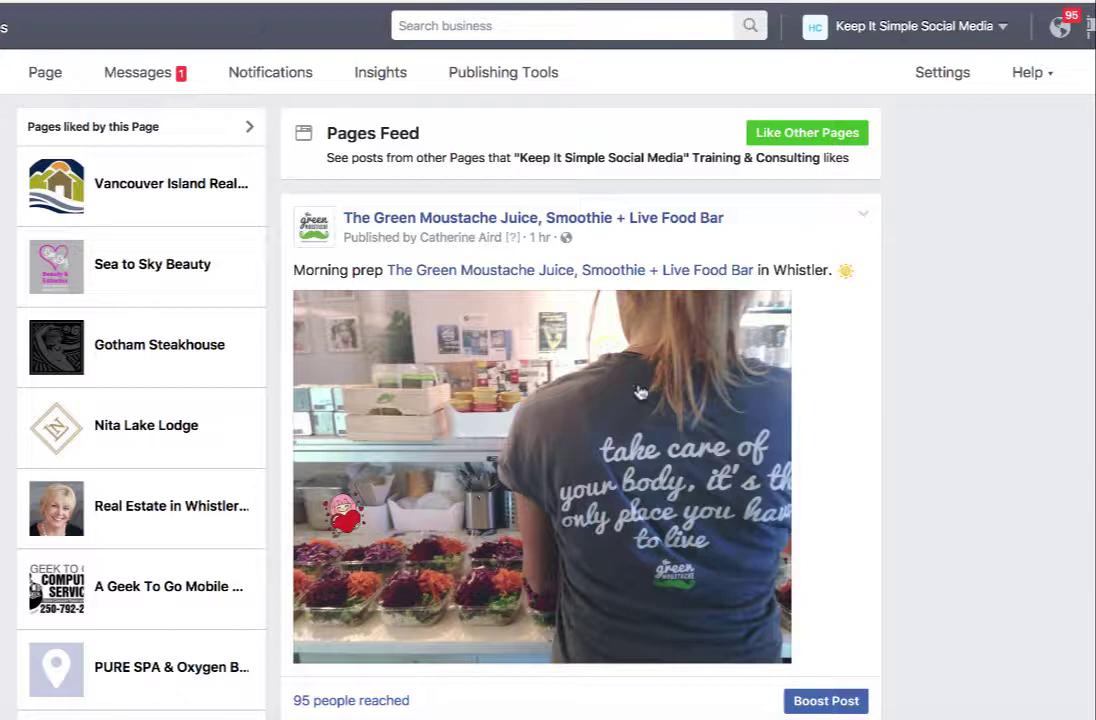
# Like Country Chic Paint as the business Page, found by searching 'country'
pyautogui.click(798, 142)
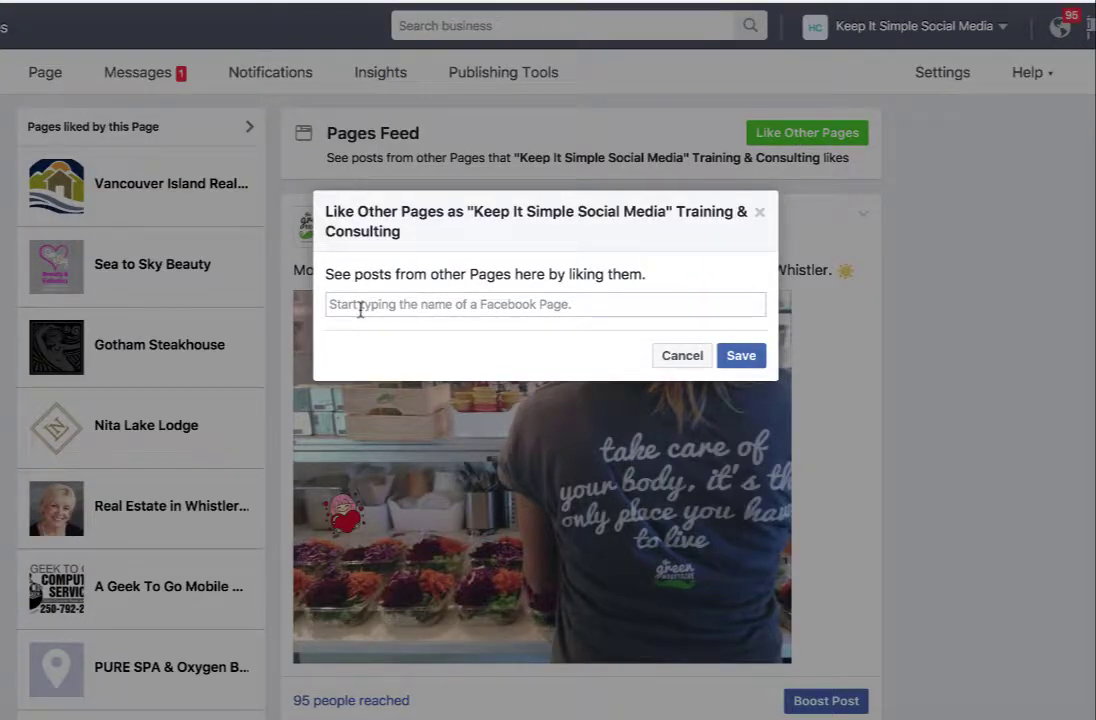
pyautogui.click(360, 310)
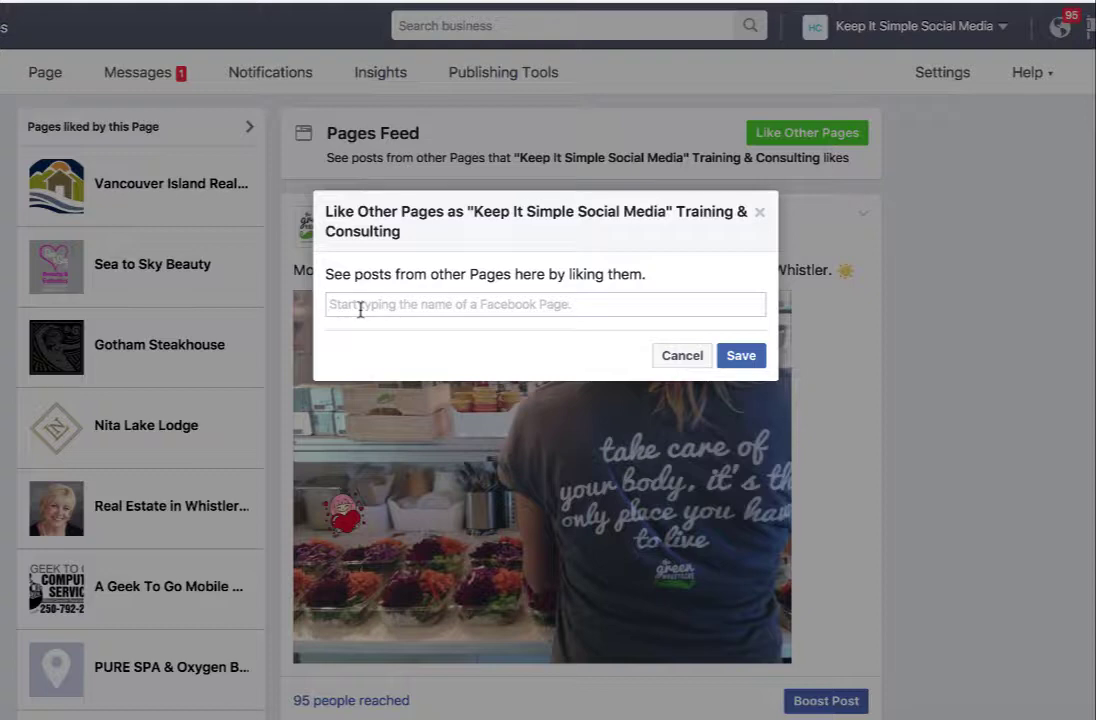
pyautogui.write('country')
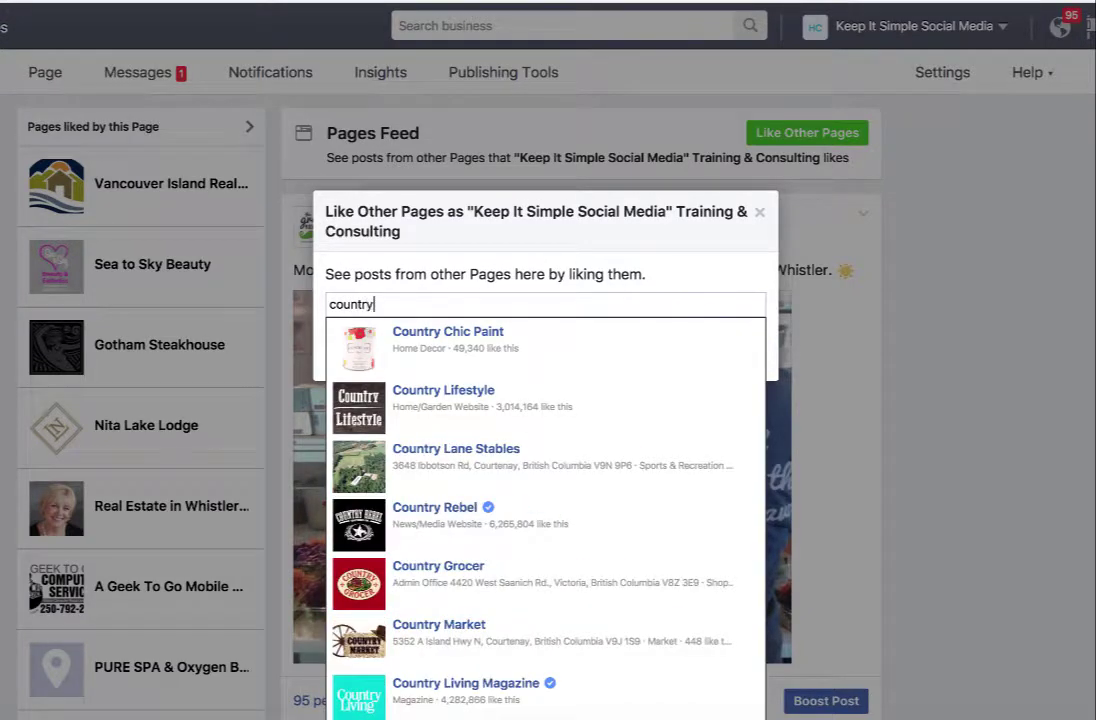
pyautogui.click(455, 346)
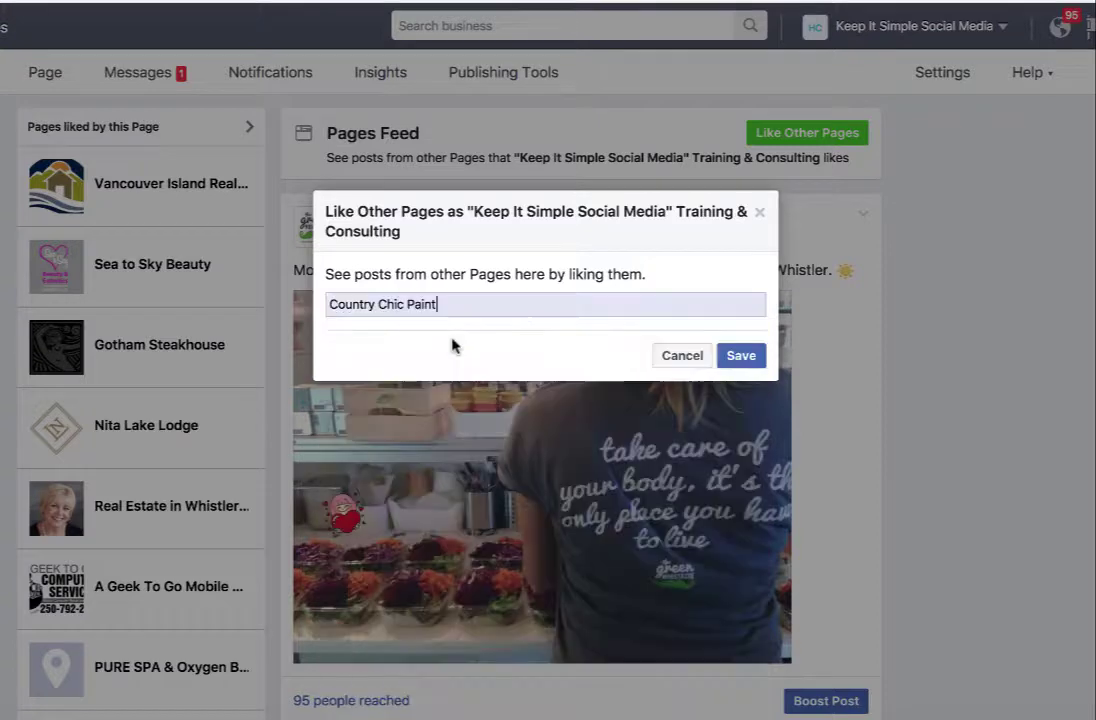
pyautogui.click(740, 359)
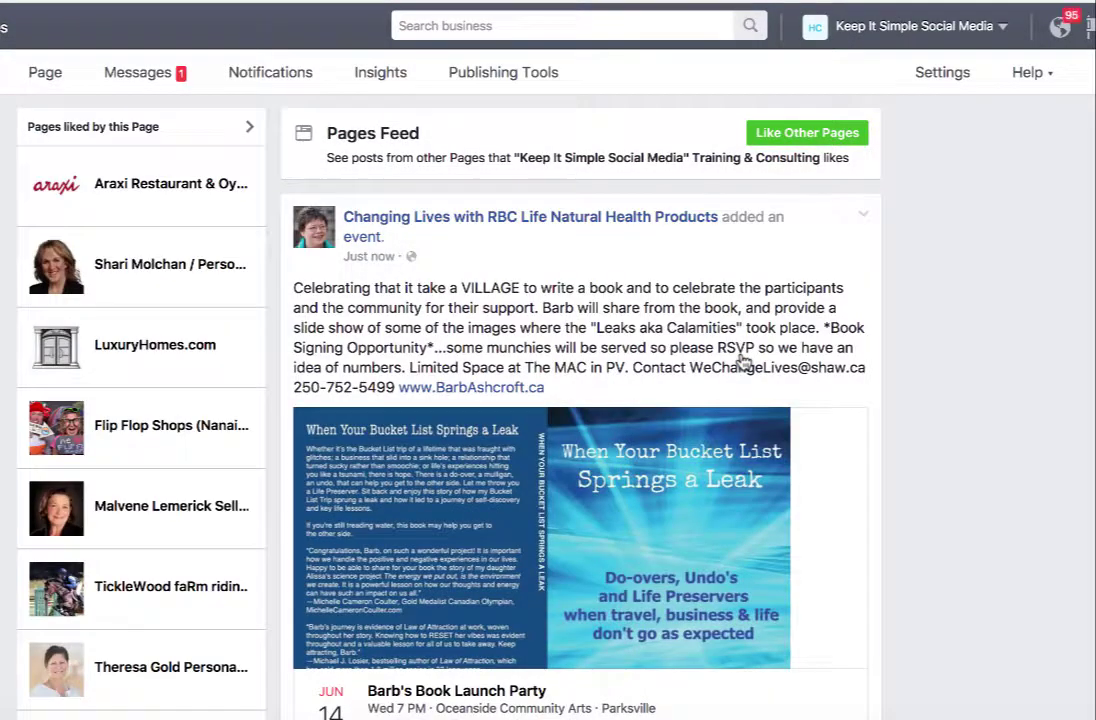
pyautogui.scroll(-8, 587, 279)
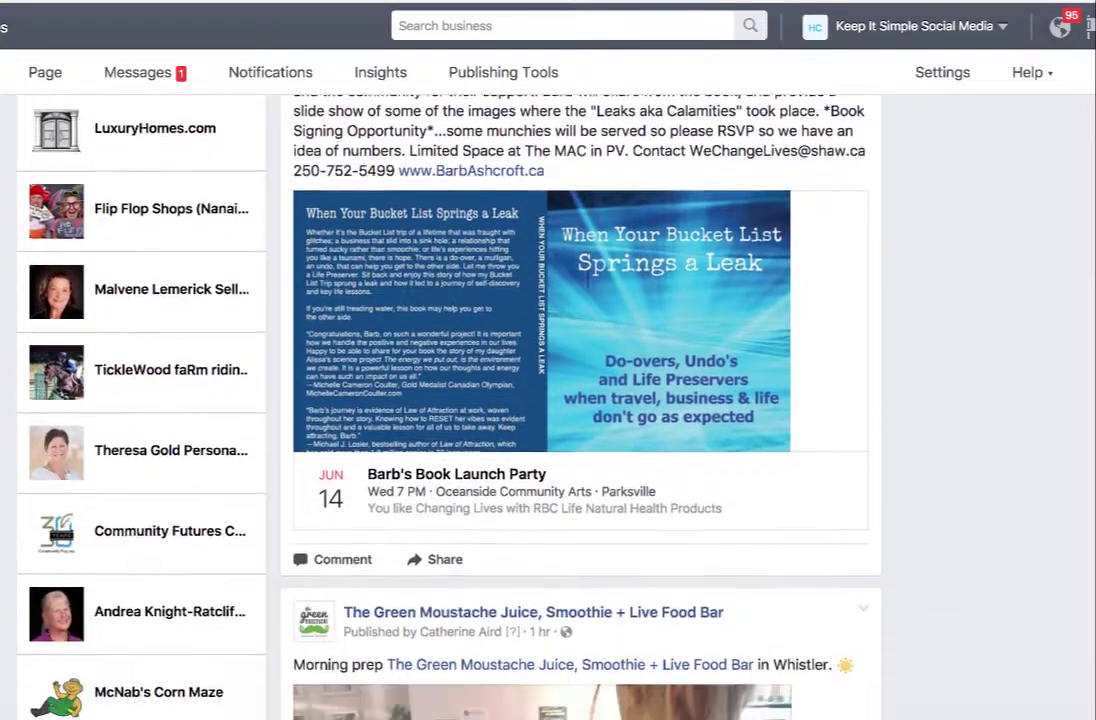
pyautogui.scroll(-2, 589, 289)
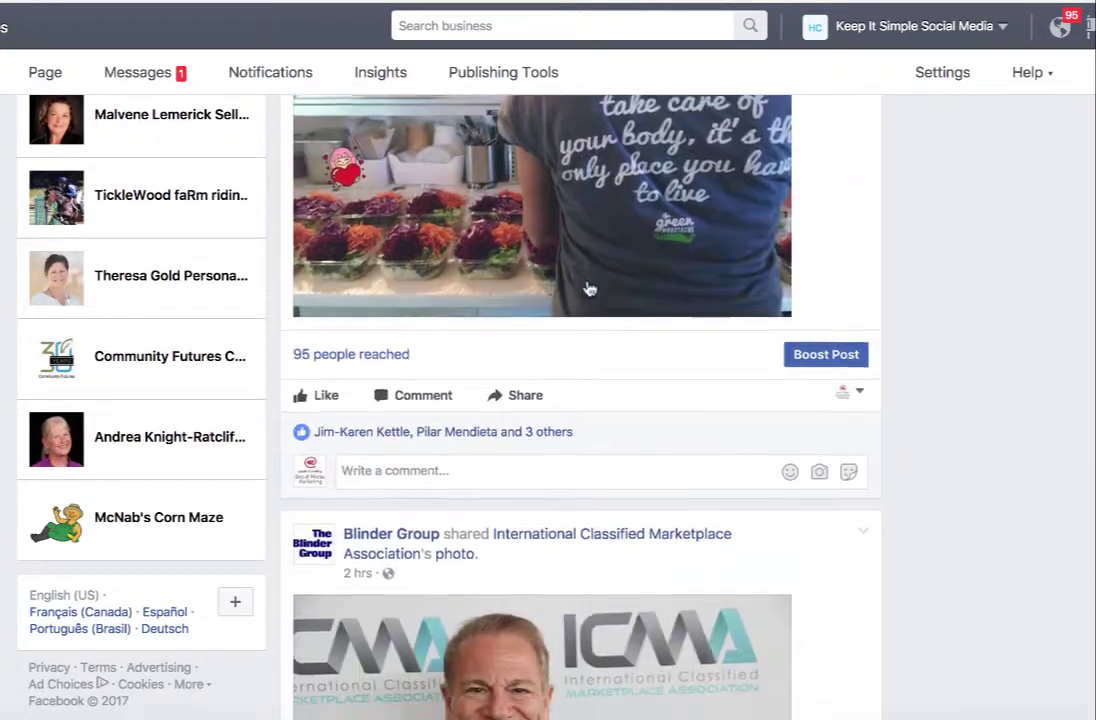
pyautogui.scroll(4, 589, 289)
pyautogui.scroll(5, 589, 289)
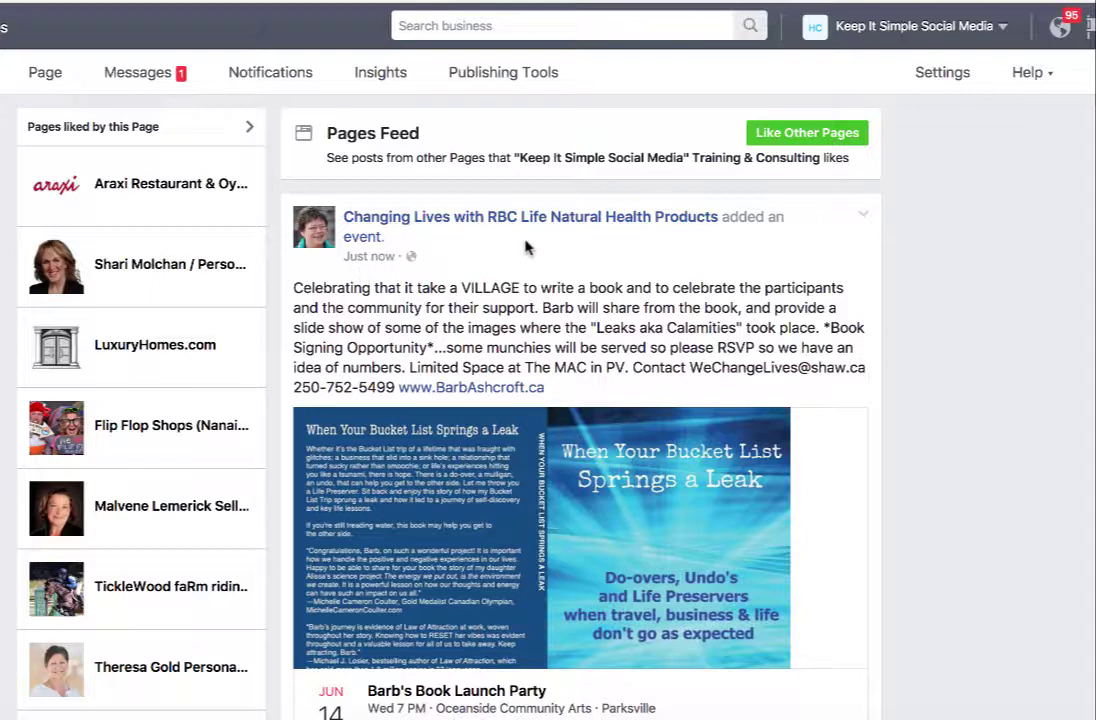
pyautogui.scroll(-2, 525, 245)
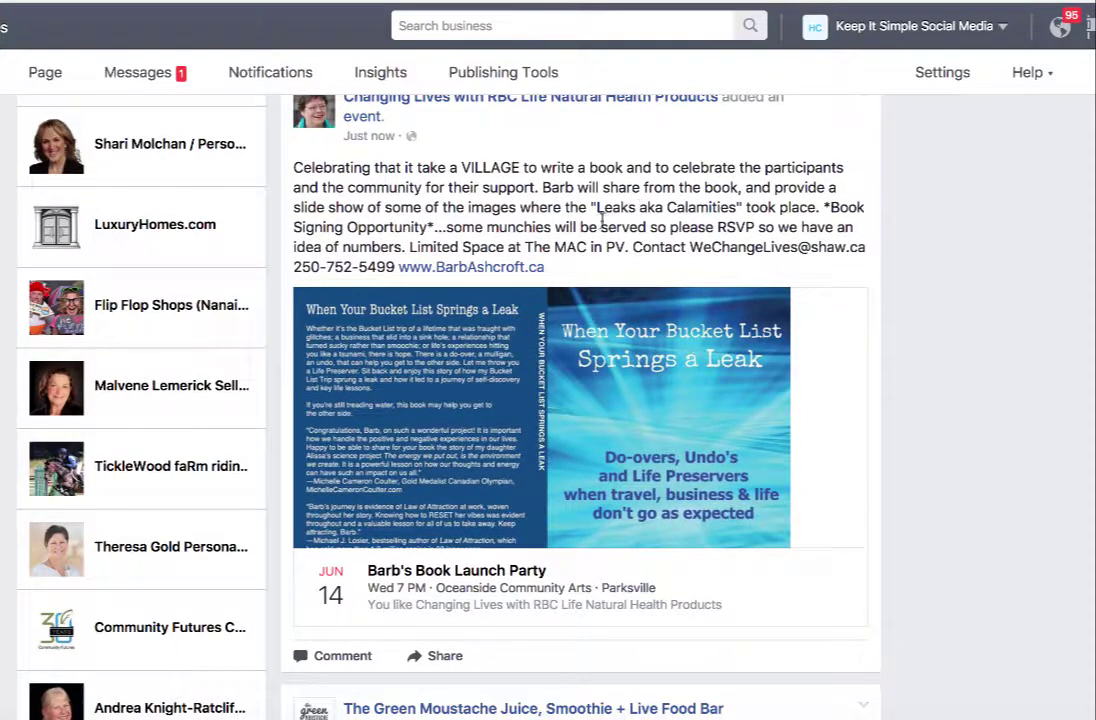
pyautogui.scroll(-3, 580, 228)
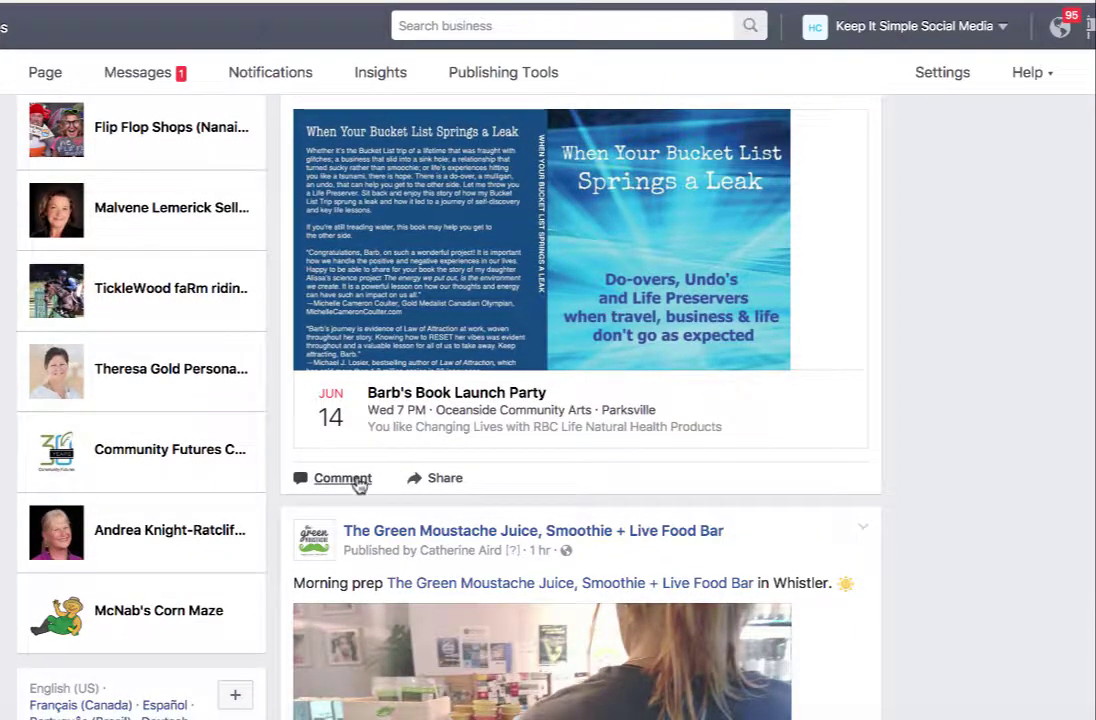
pyautogui.scroll(-1, 359, 484)
pyautogui.scroll(-2, 359, 484)
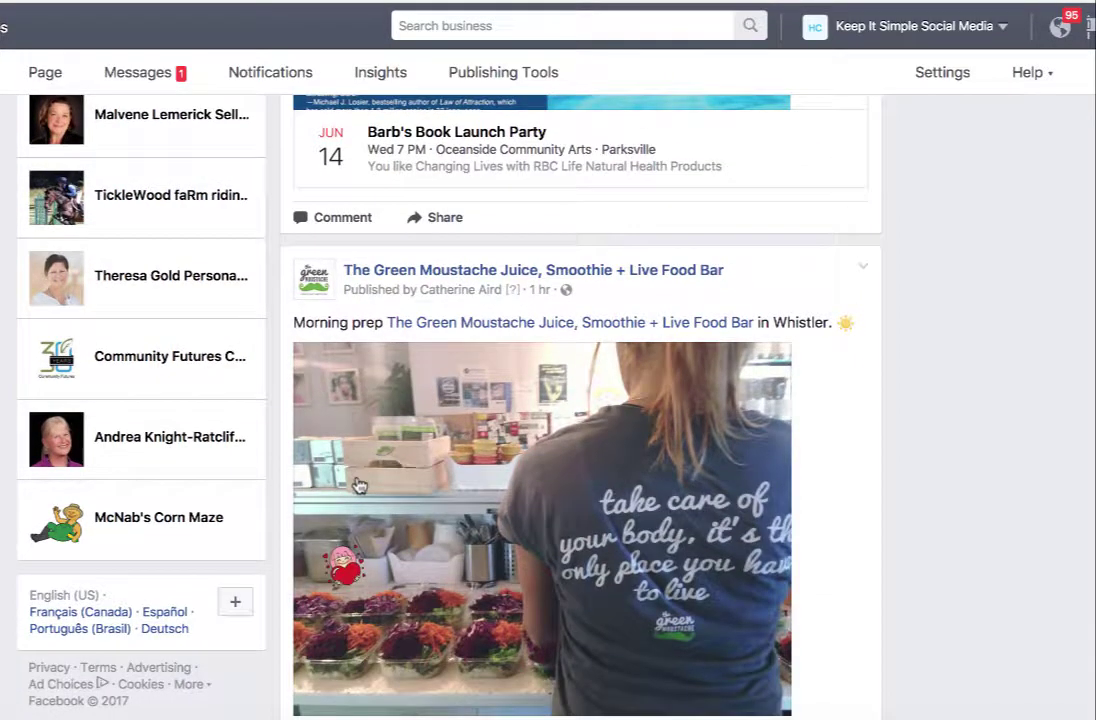
pyautogui.scroll(1, 359, 485)
pyautogui.scroll(-5, 359, 485)
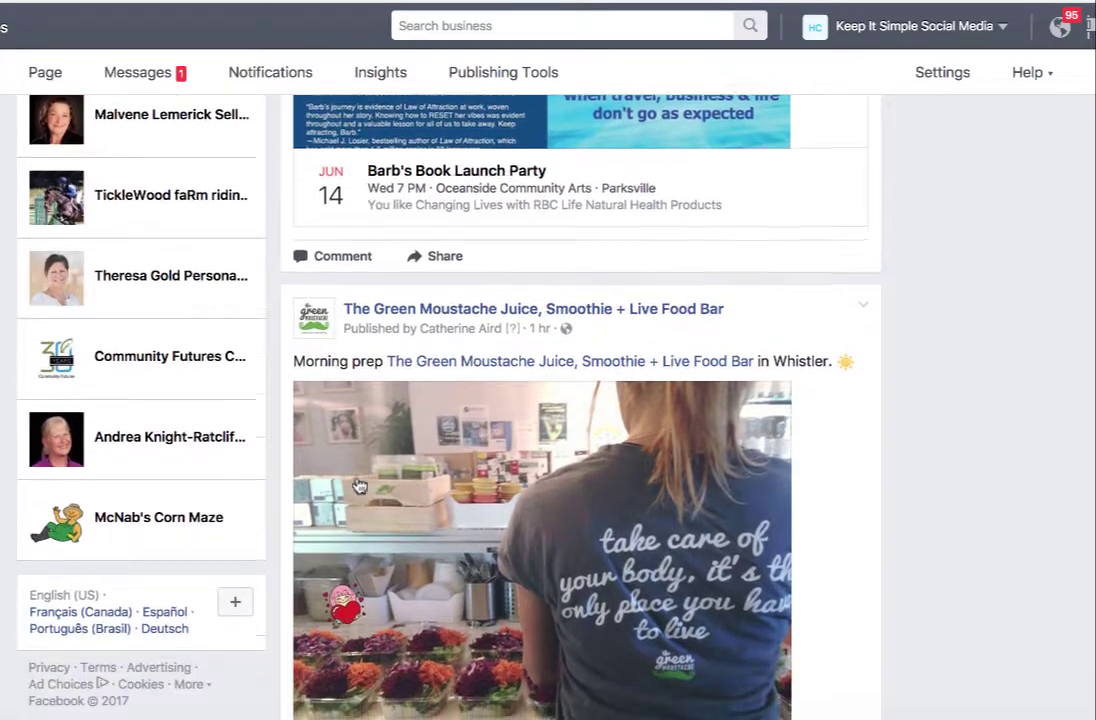
pyautogui.scroll(3, 359, 484)
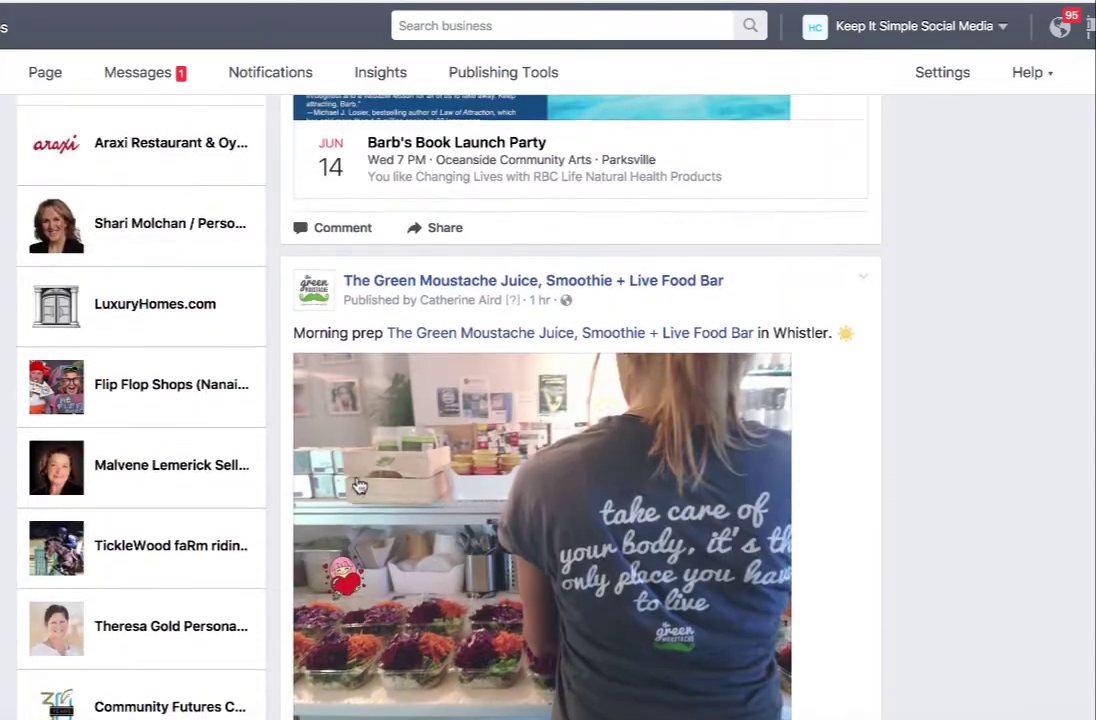
pyautogui.scroll(-3, 359, 484)
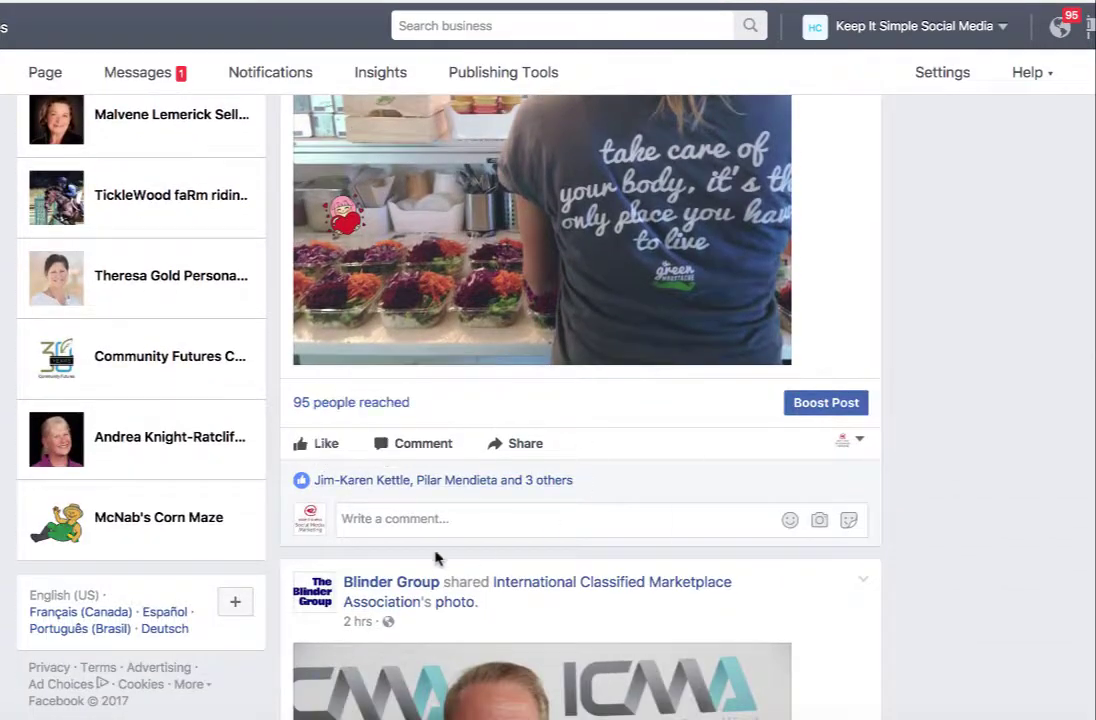
# Comment 'Excellent post!' on The Green Moustache post as the Page, then return to its header
pyautogui.click(364, 520)
pyautogui.write('Excellent post!')
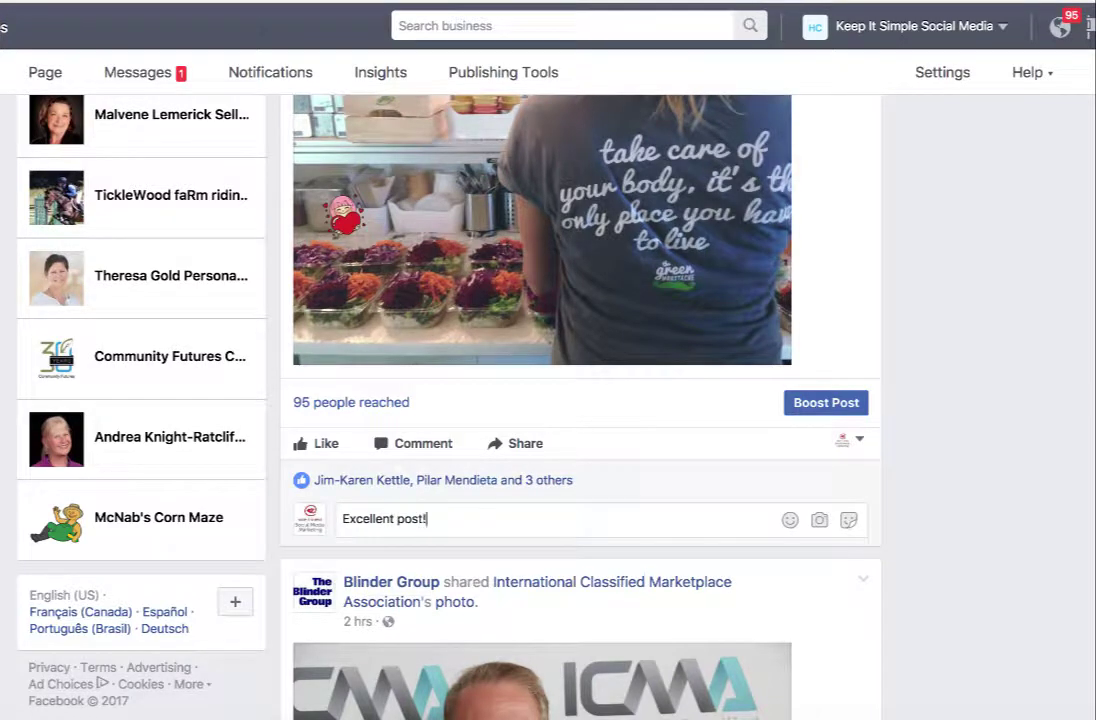
pyautogui.press('Return')
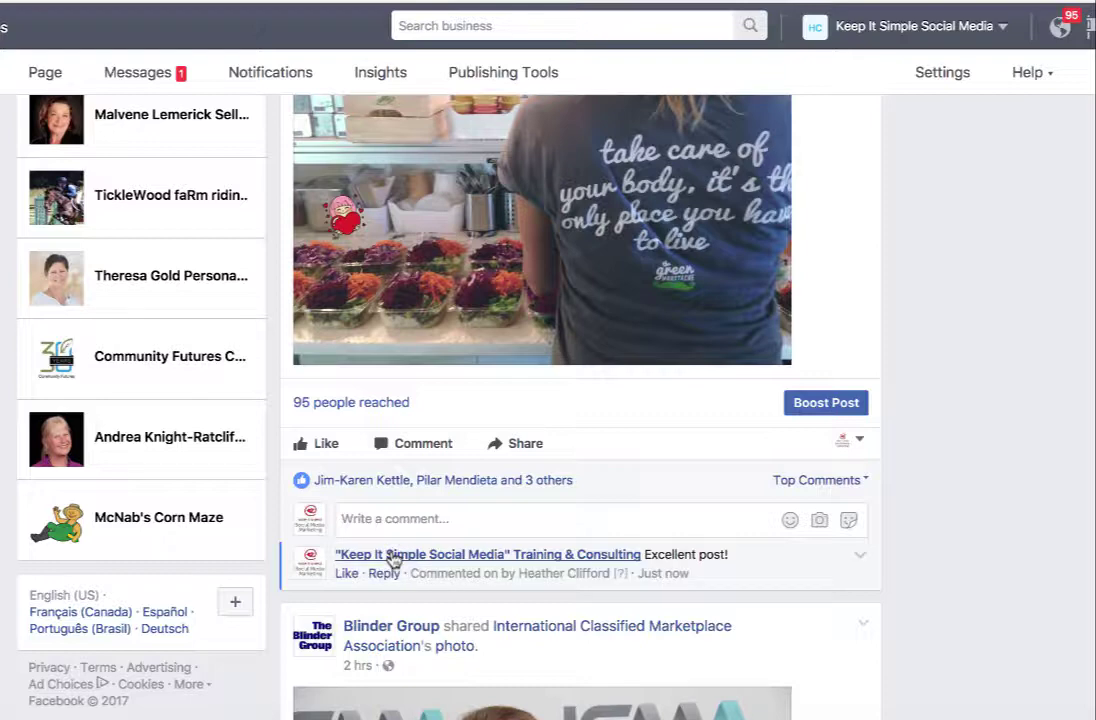
pyautogui.moveTo(391, 560)
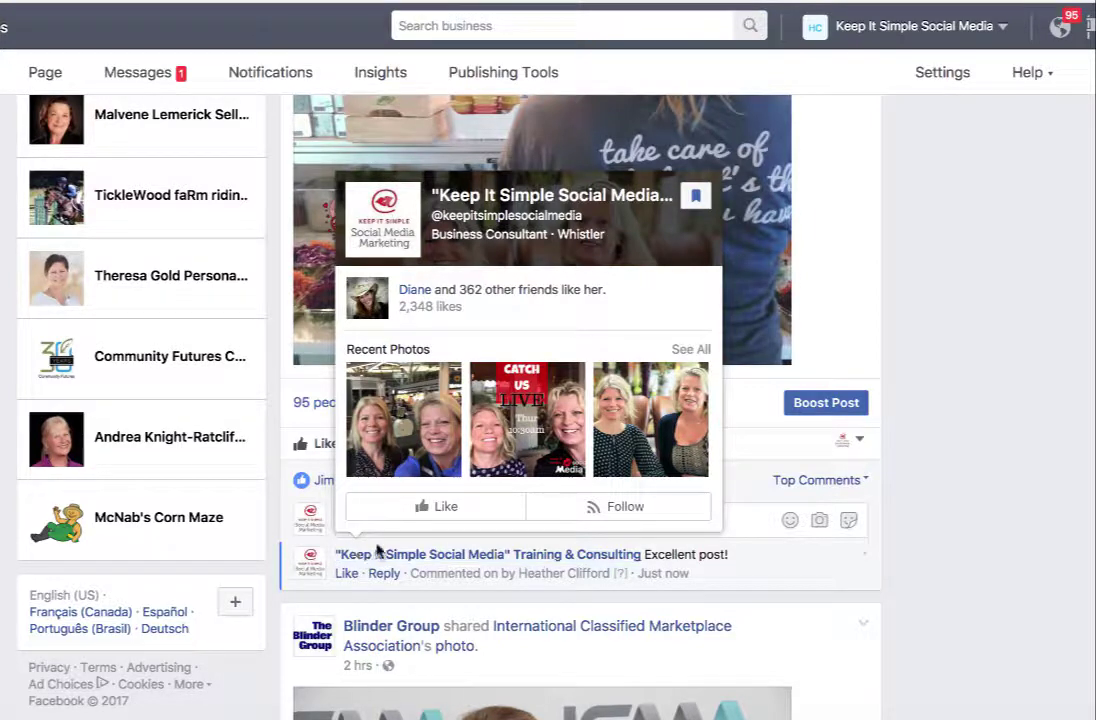
pyautogui.scroll(1, 755, 432)
pyautogui.scroll(4, 755, 432)
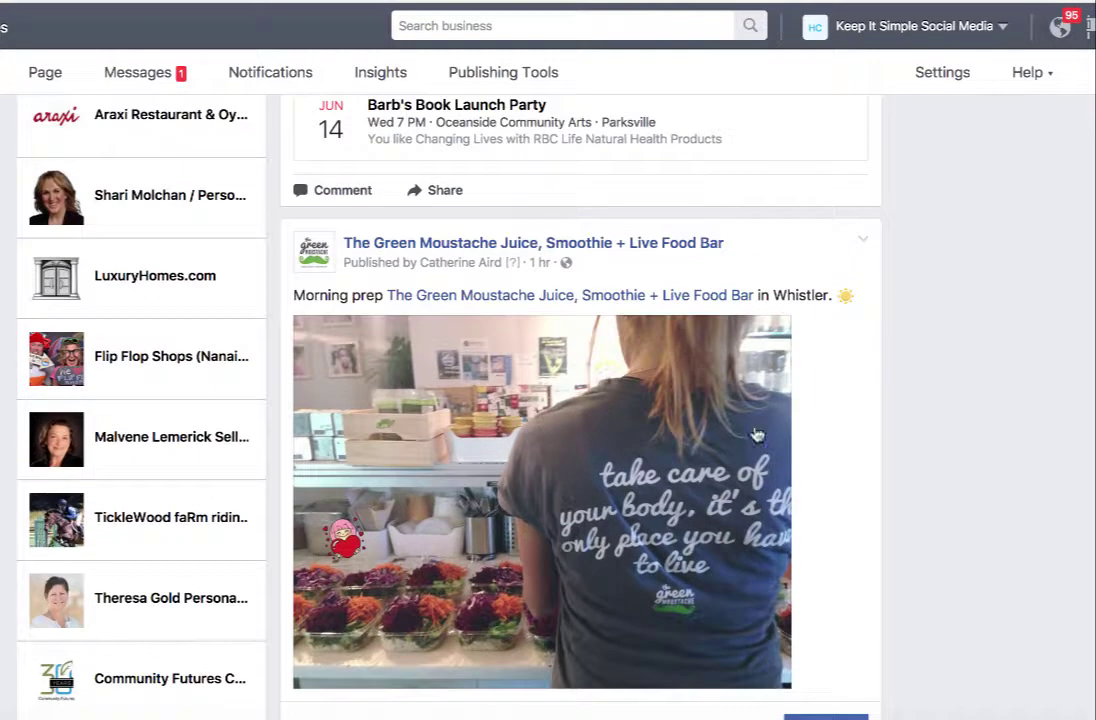
# View the 'Excellent post!' comment on The Green Moustache Juice, Smoothie + Live Food Bar Page
pyautogui.click(503, 253)
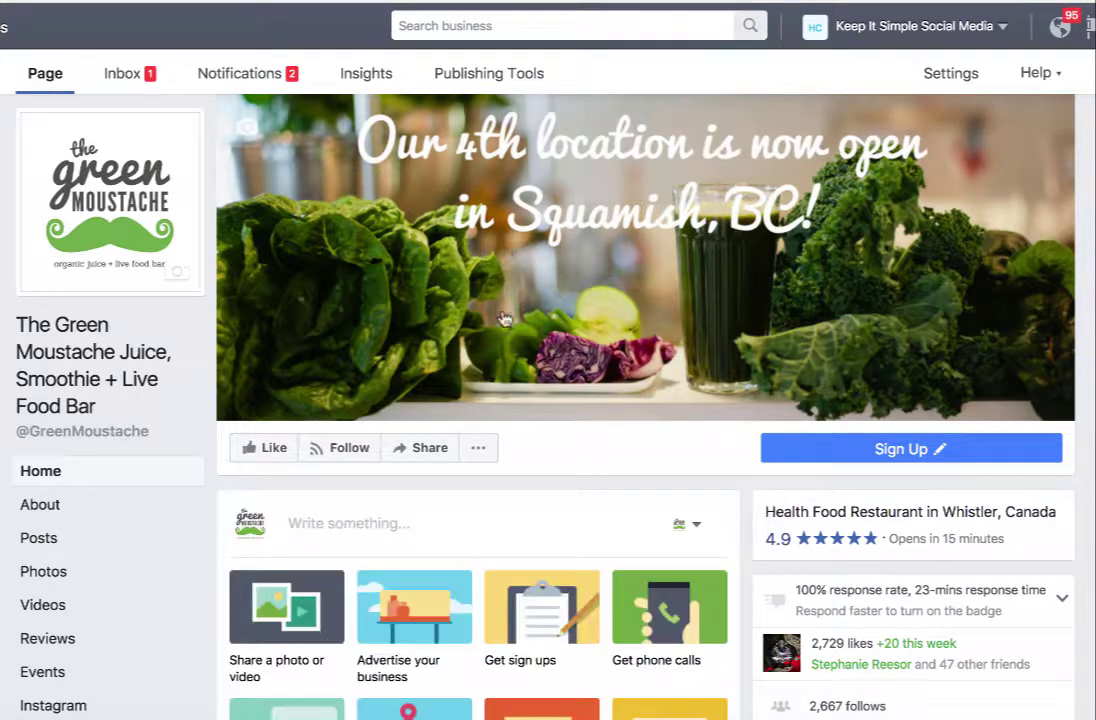
pyautogui.scroll(-1, 508, 345)
pyautogui.scroll(-10, 508, 345)
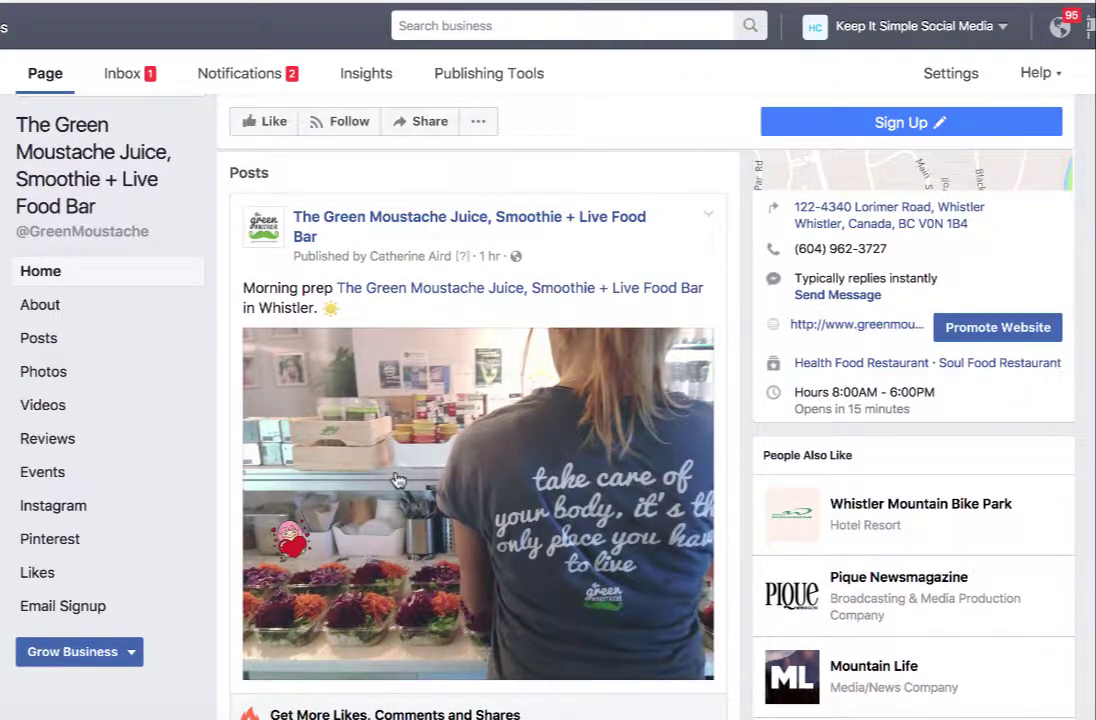
pyautogui.scroll(-3, 398, 483)
pyautogui.scroll(-3, 398, 483)
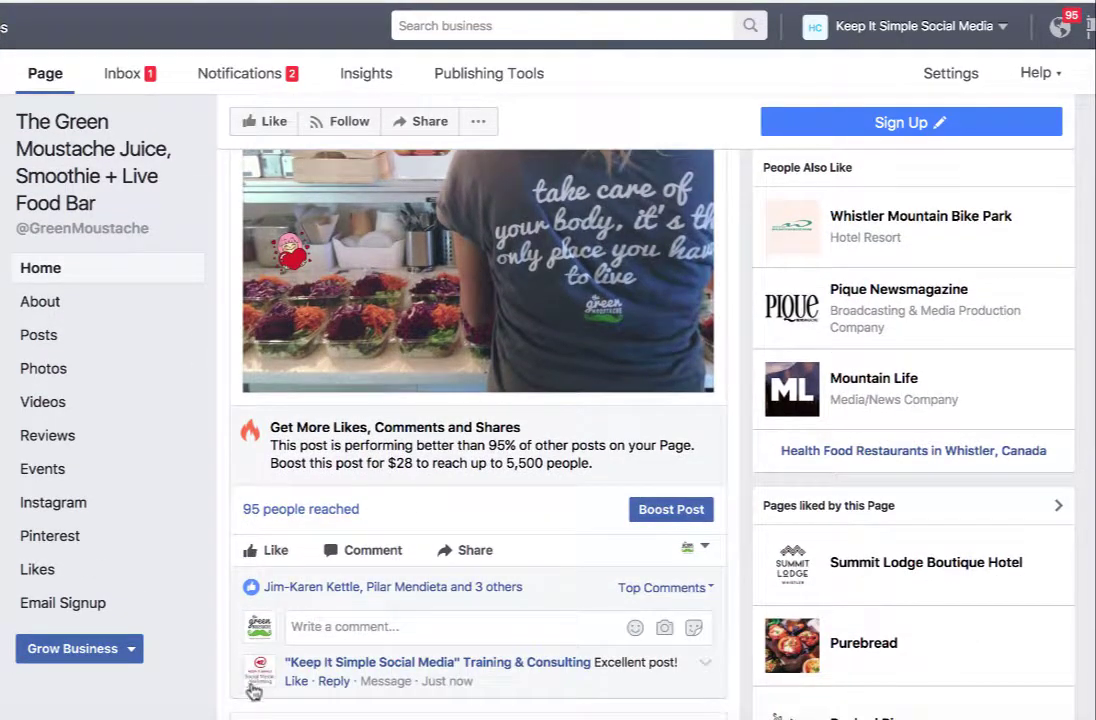
pyautogui.moveTo(258, 681)
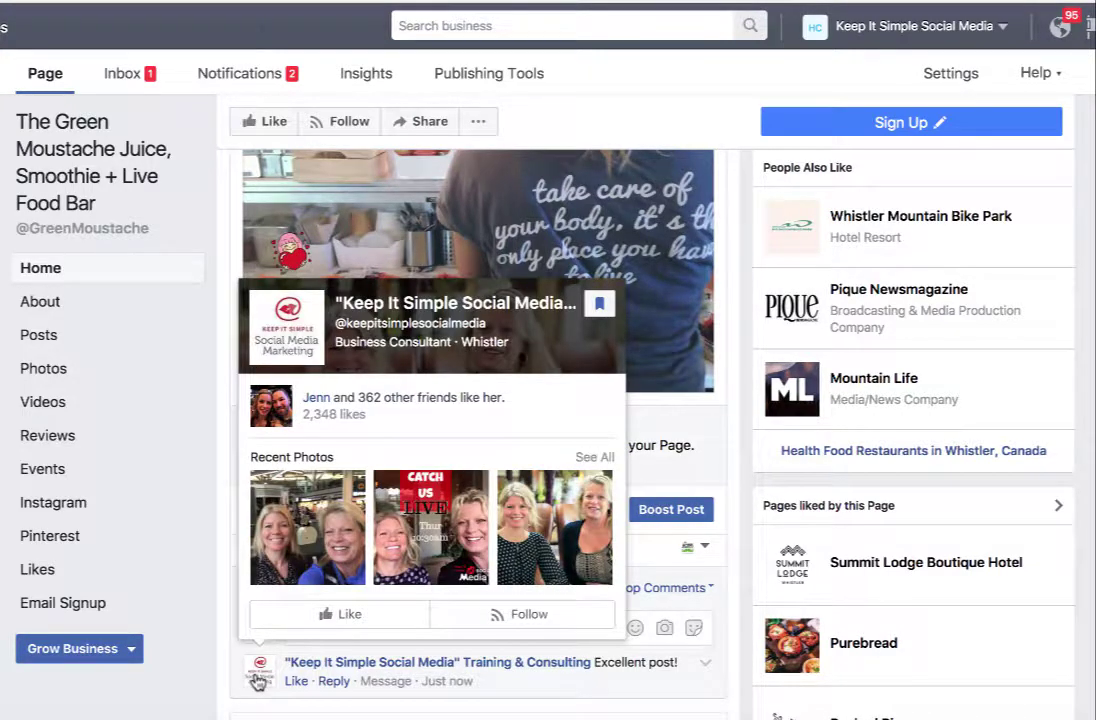
pyautogui.scroll(6, 695, 443)
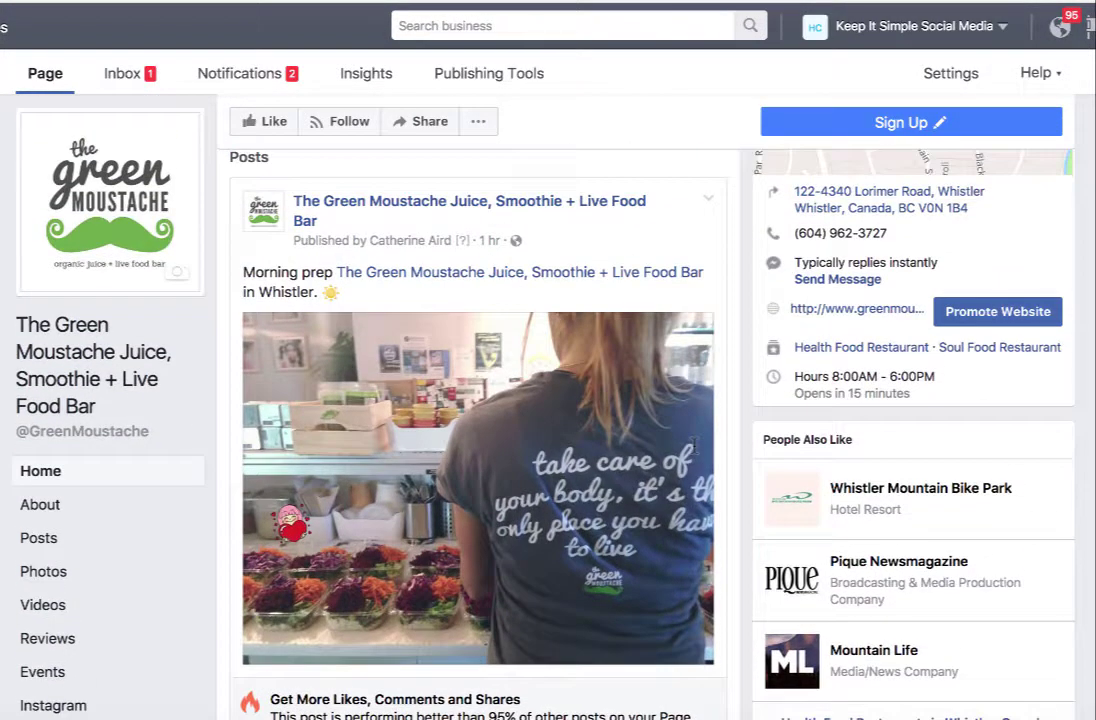
pyautogui.scroll(1, 695, 443)
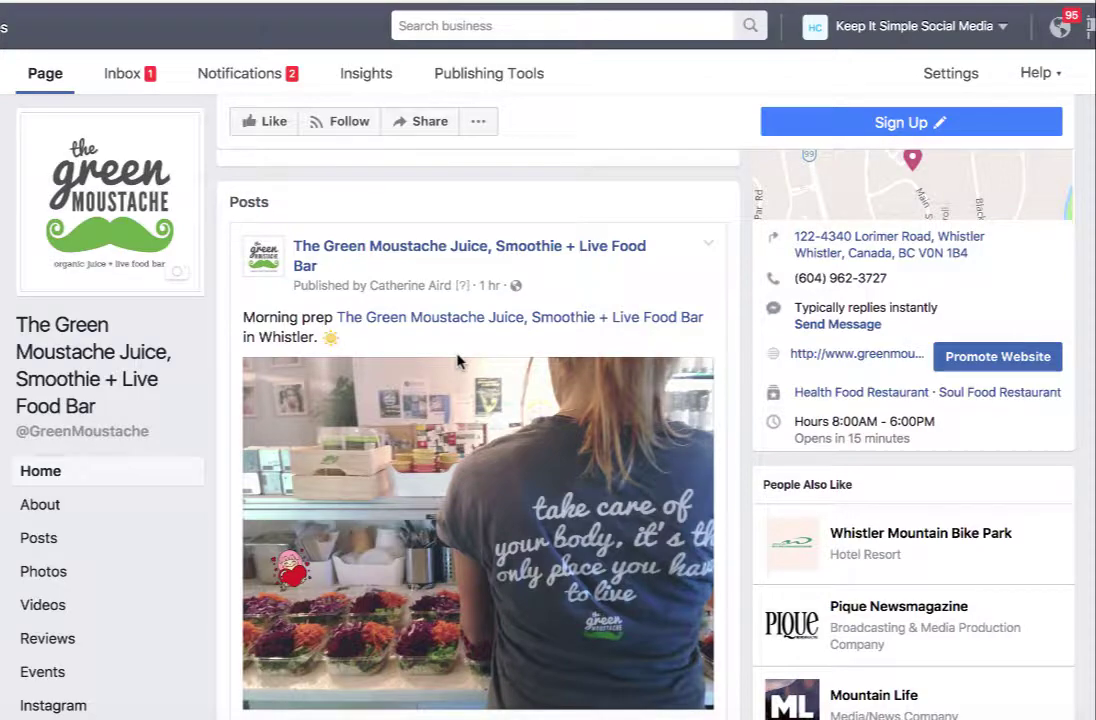
pyautogui.scroll(15, 457, 361)
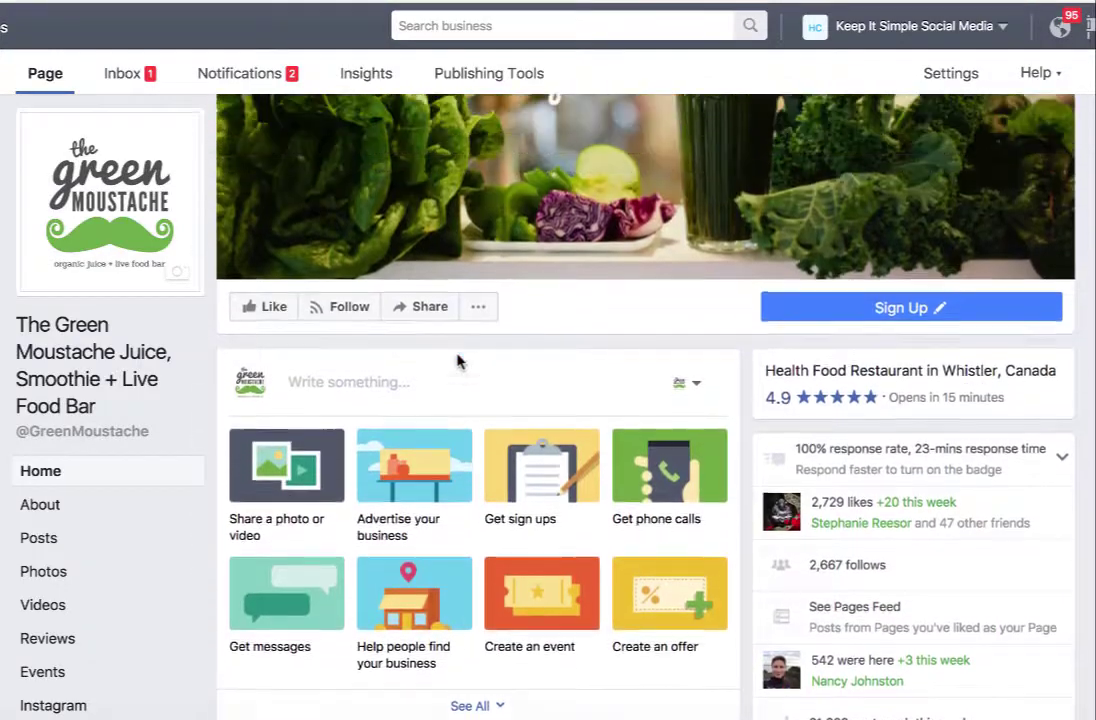
pyautogui.scroll(2, 457, 361)
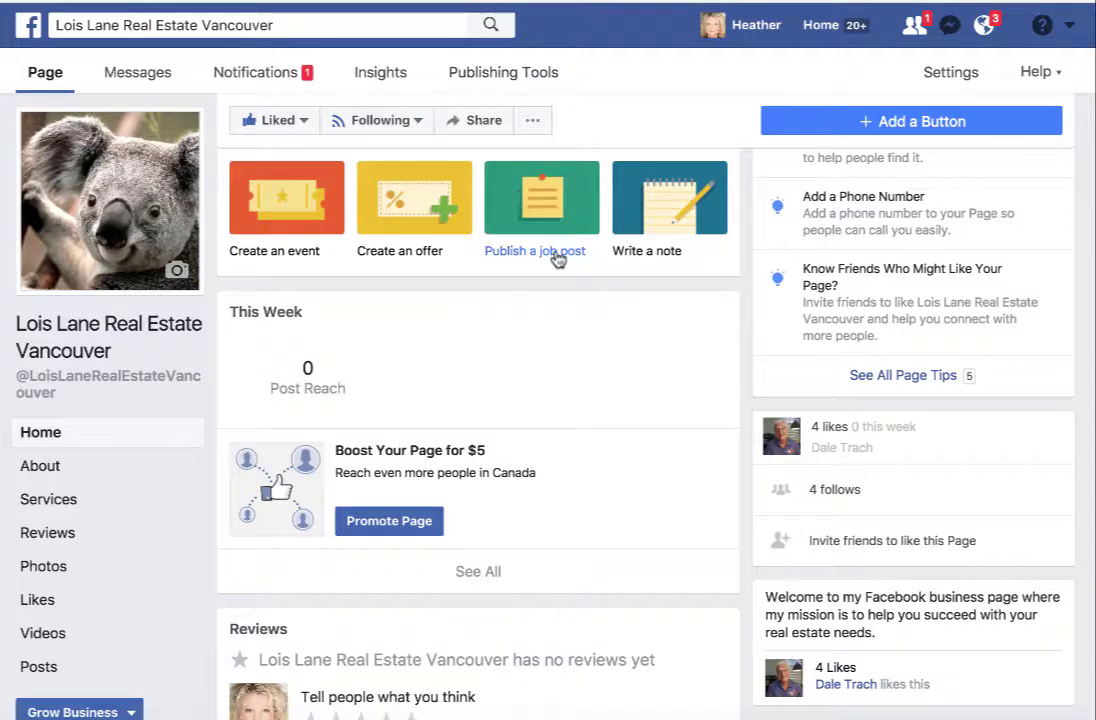
pyautogui.scroll(12, 558, 257)
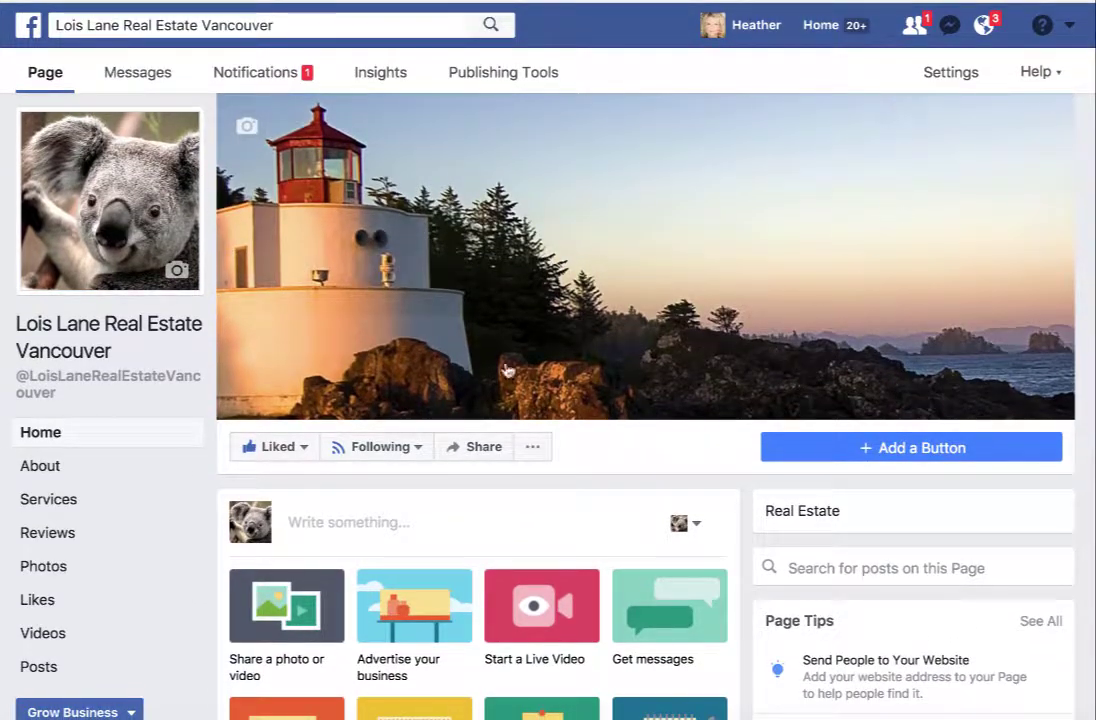
# Scroll the Lois Lane Real Estate Vancouver Page down to 'Pages liked by this Page'
pyautogui.scroll(-3, 775, 440)
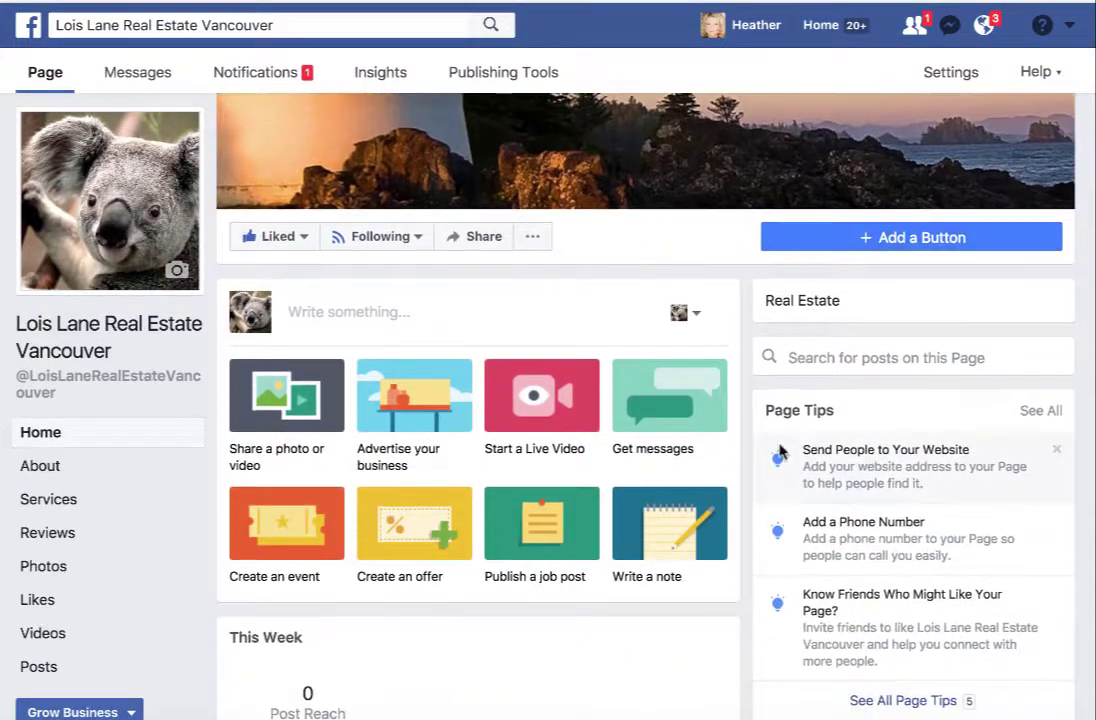
pyautogui.scroll(-3, 860, 540)
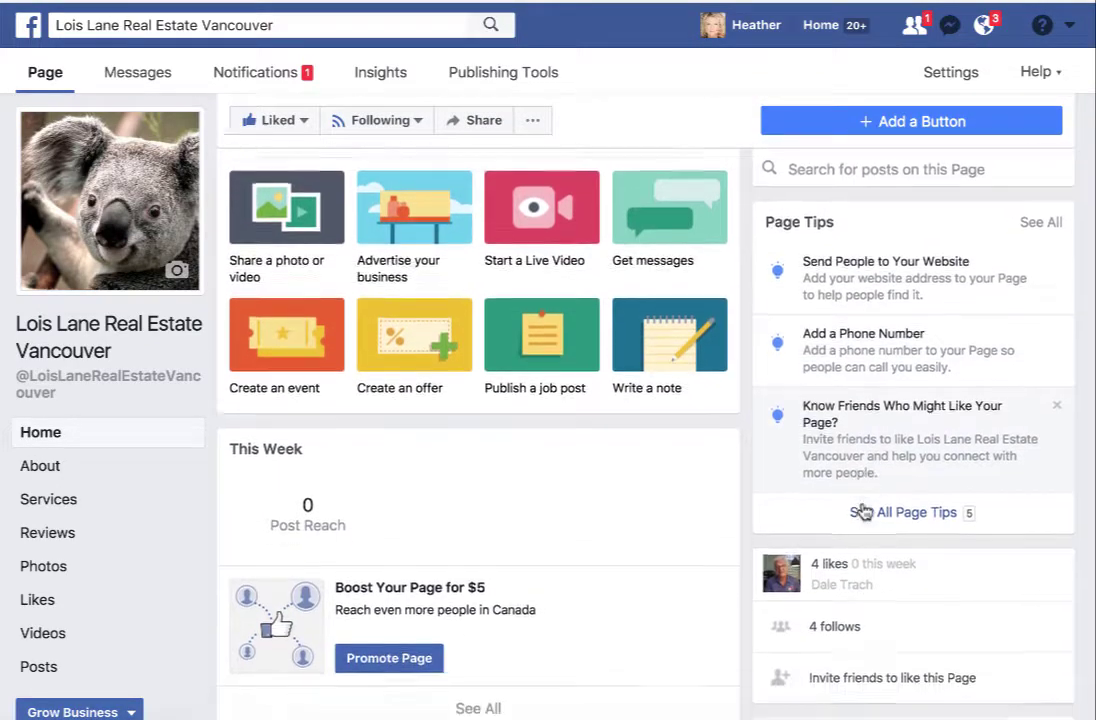
pyautogui.scroll(-3, 862, 512)
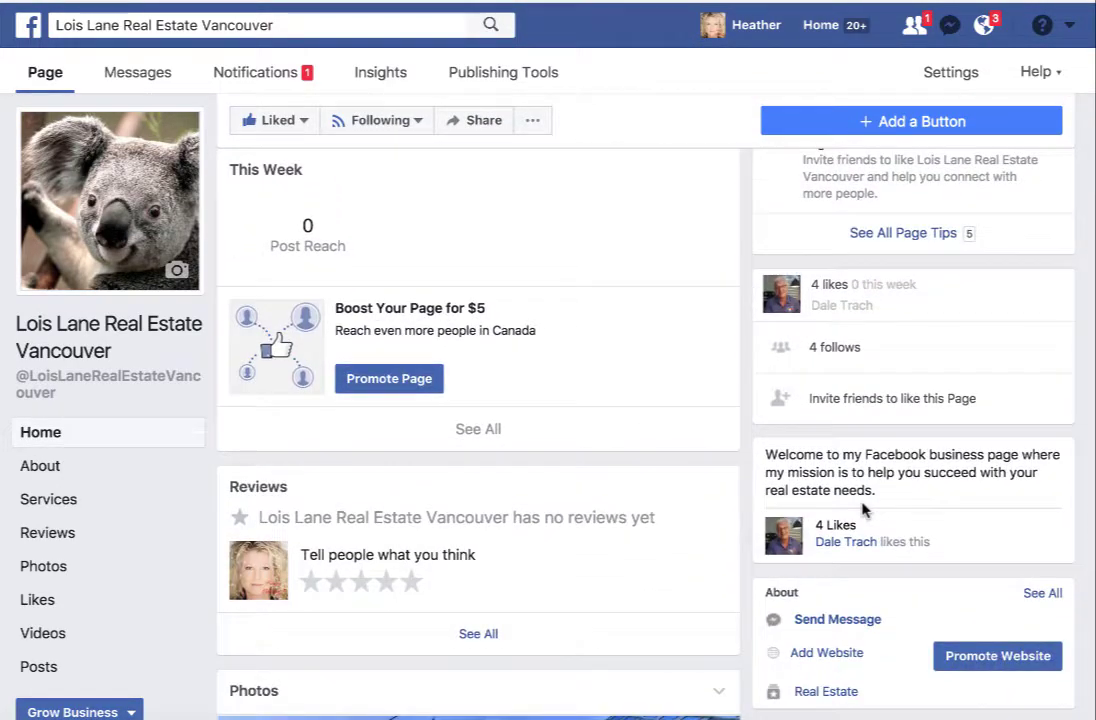
pyautogui.scroll(-3, 862, 512)
pyautogui.scroll(-6, 862, 510)
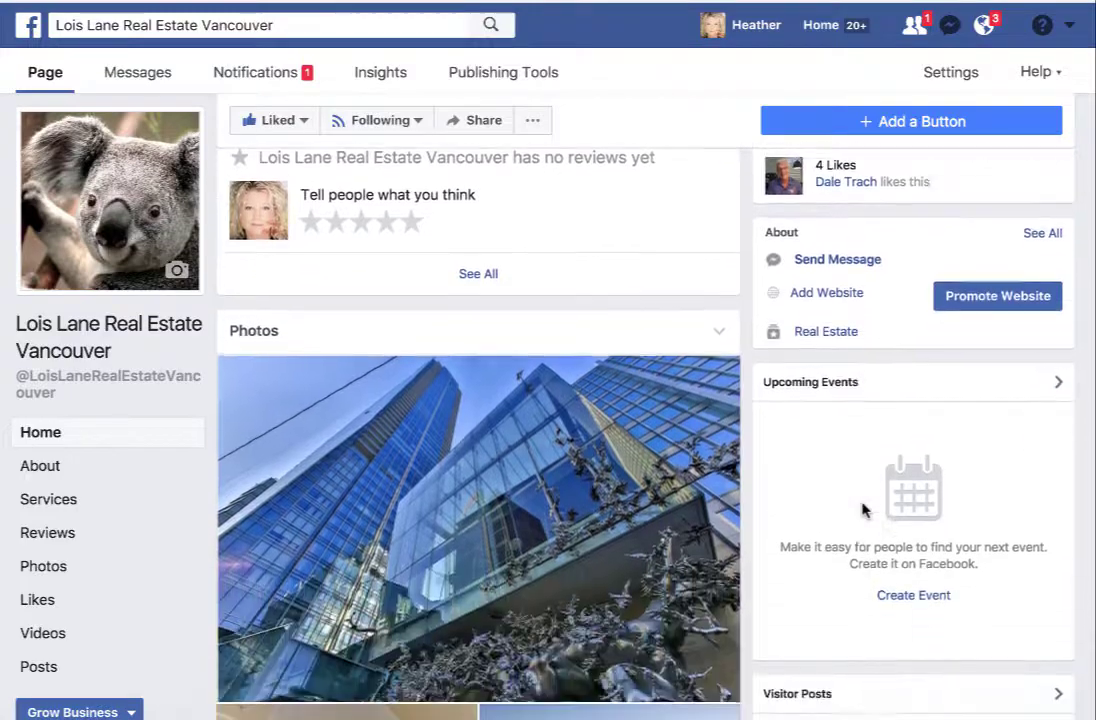
pyautogui.scroll(-3, 862, 510)
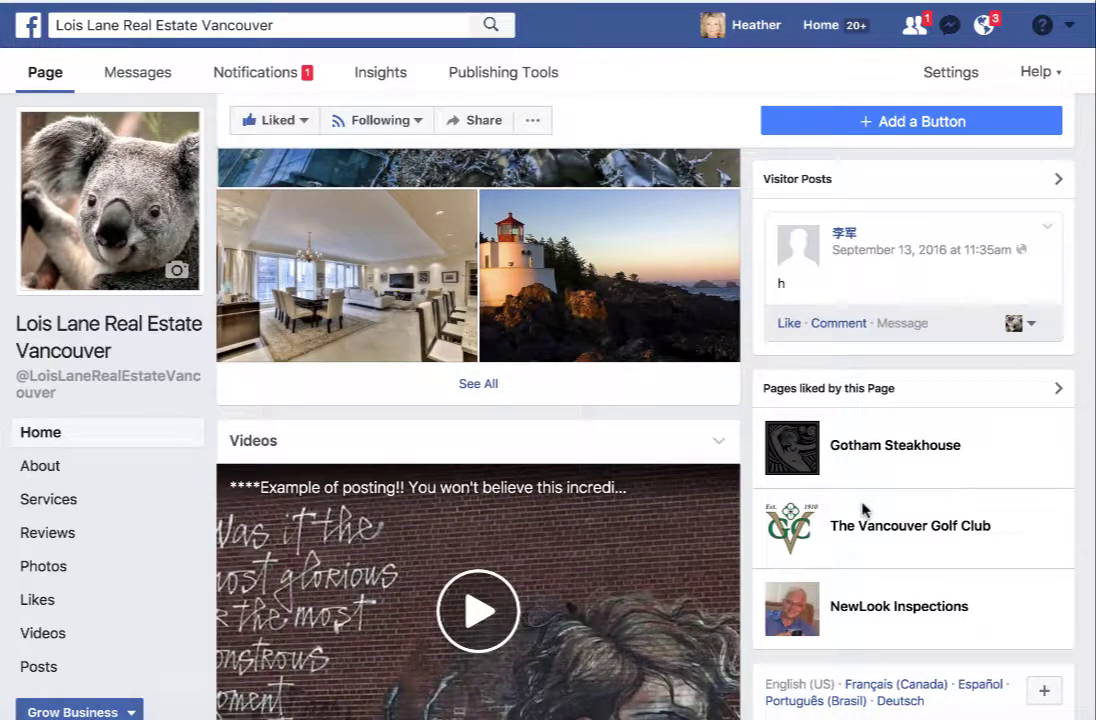
pyautogui.scroll(2, 815, 418)
pyautogui.scroll(-4, 815, 418)
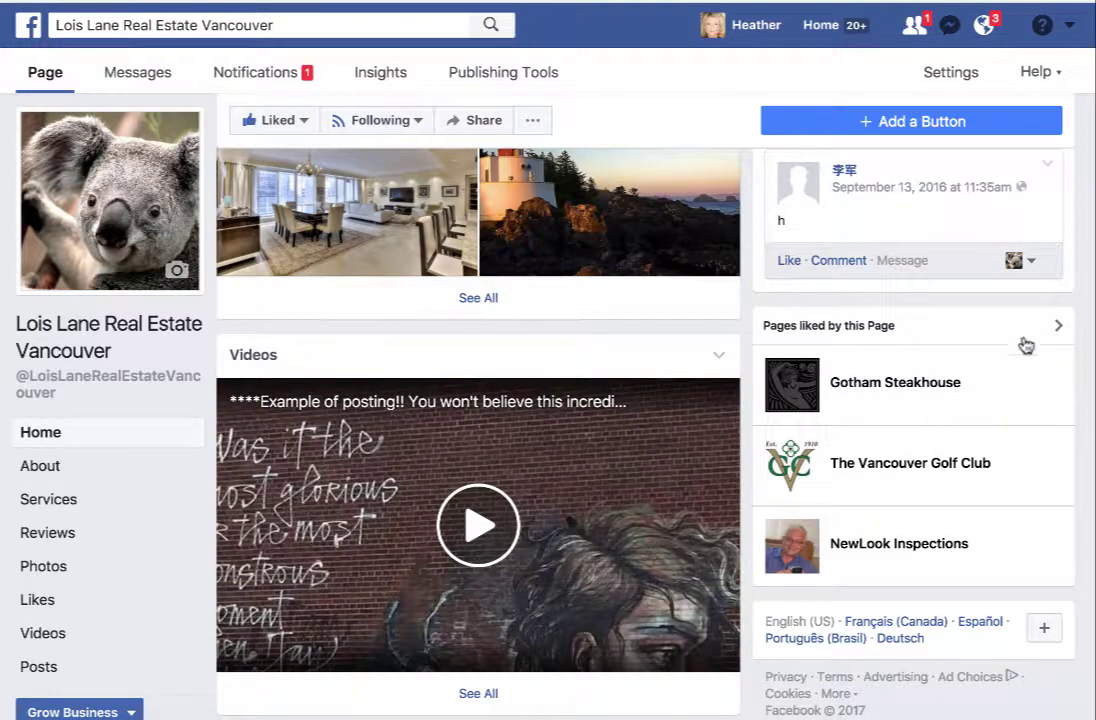
# Review the full Likes list of Pages liked by Lois Lane, then close it
pyautogui.click(1058, 325)
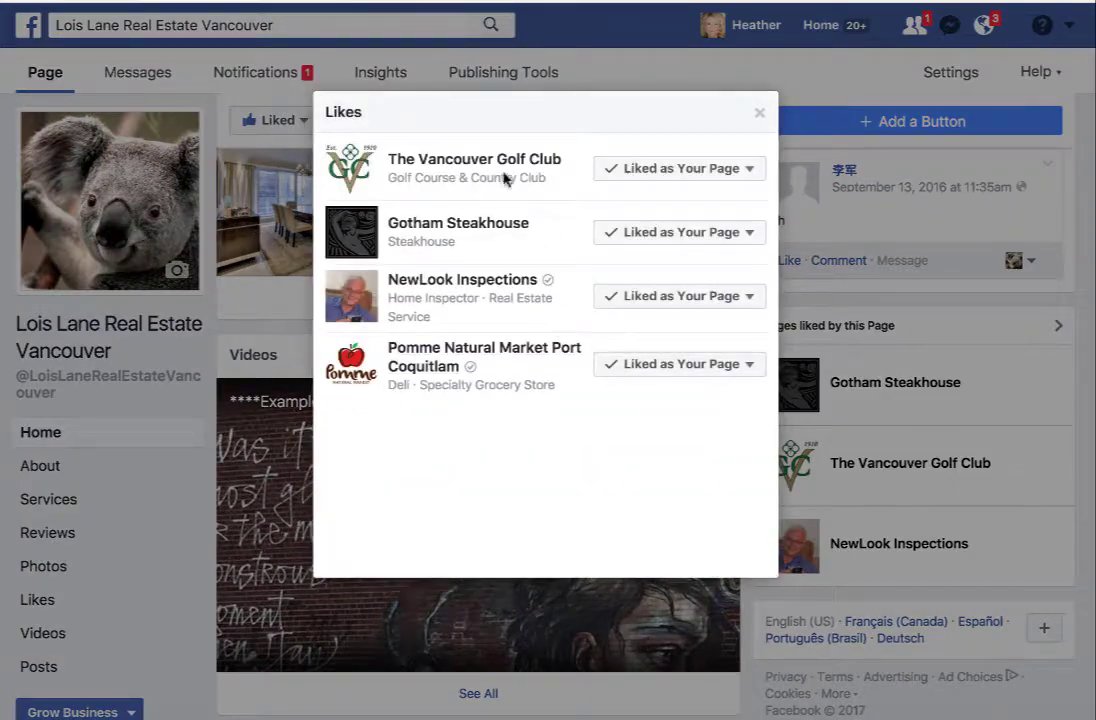
pyautogui.click(760, 113)
pyautogui.scroll(-2, 871, 386)
pyautogui.scroll(2, 871, 386)
pyautogui.scroll(15, 871, 386)
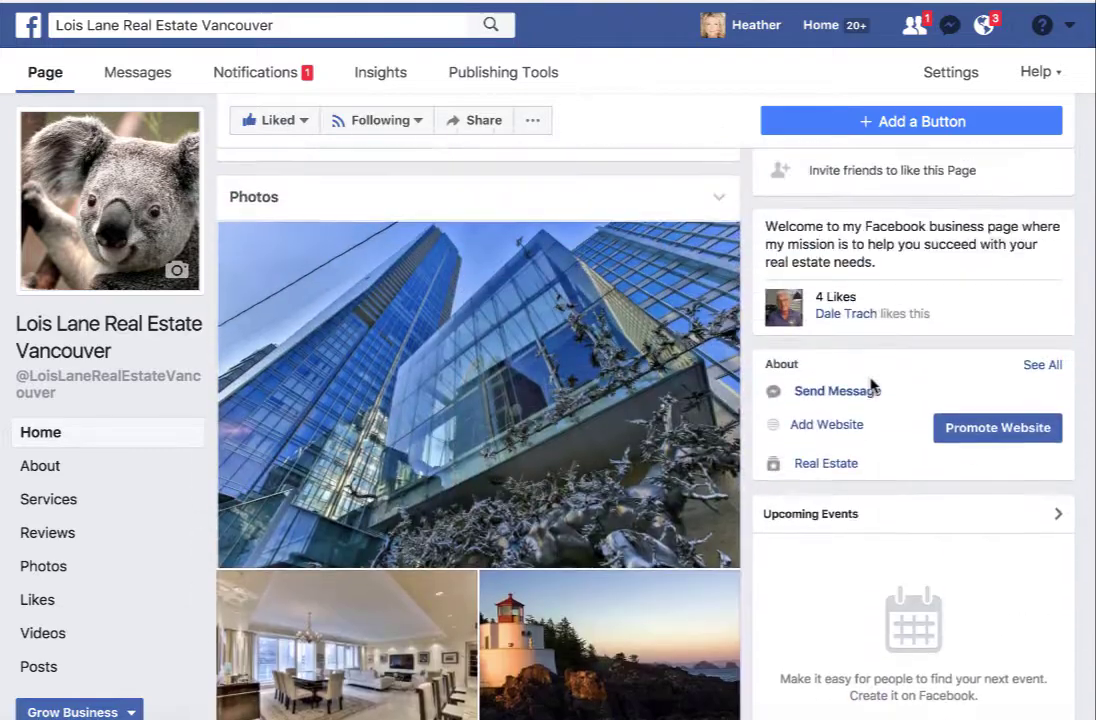
pyautogui.scroll(4, 871, 386)
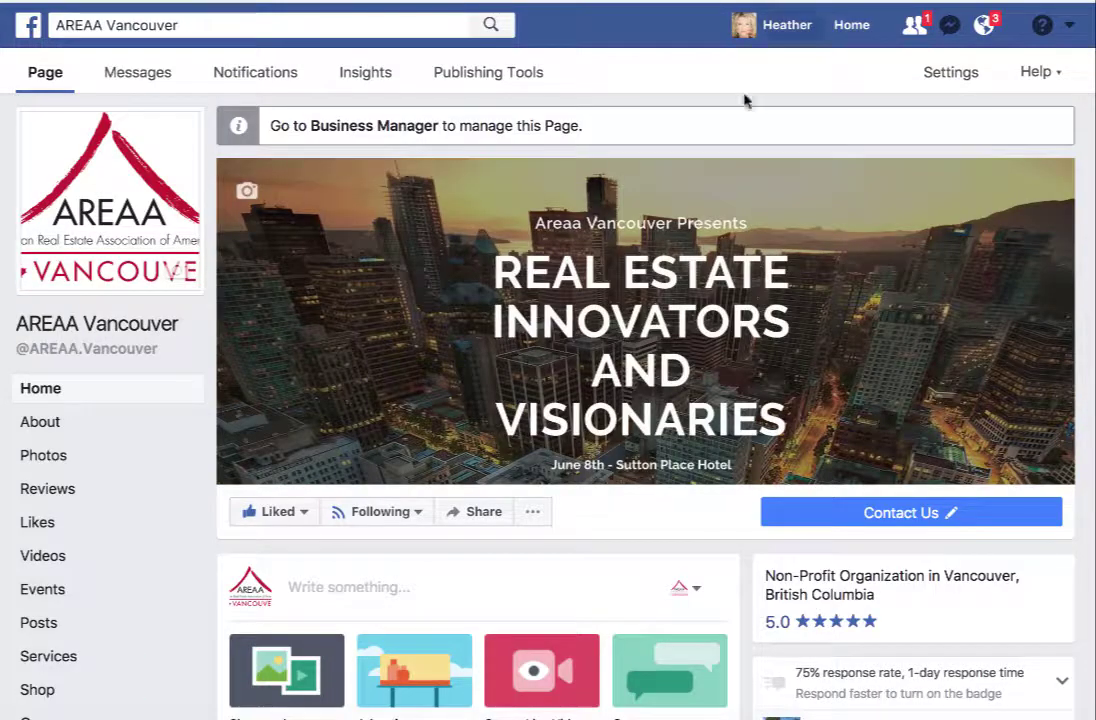
# Scroll slightly down the AREAA Vancouver Page cover area
pyautogui.scroll(-1, 670, 355)
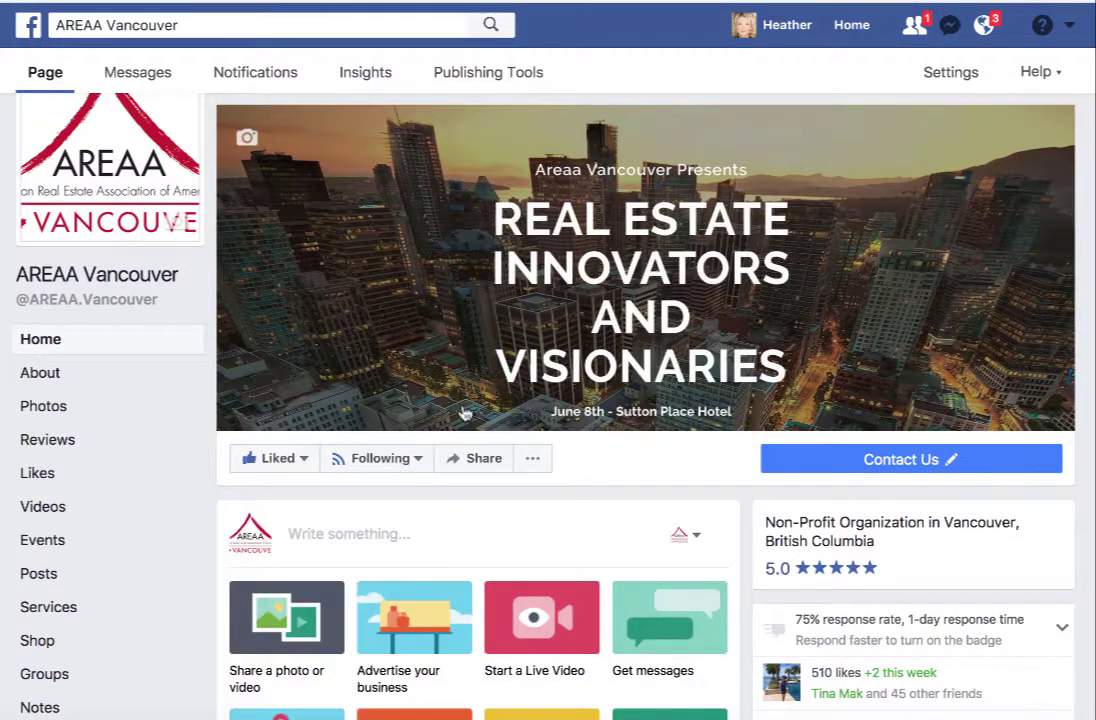
# Start a new ad via Create Ads from the top-right account menu
pyautogui.click(1069, 27)
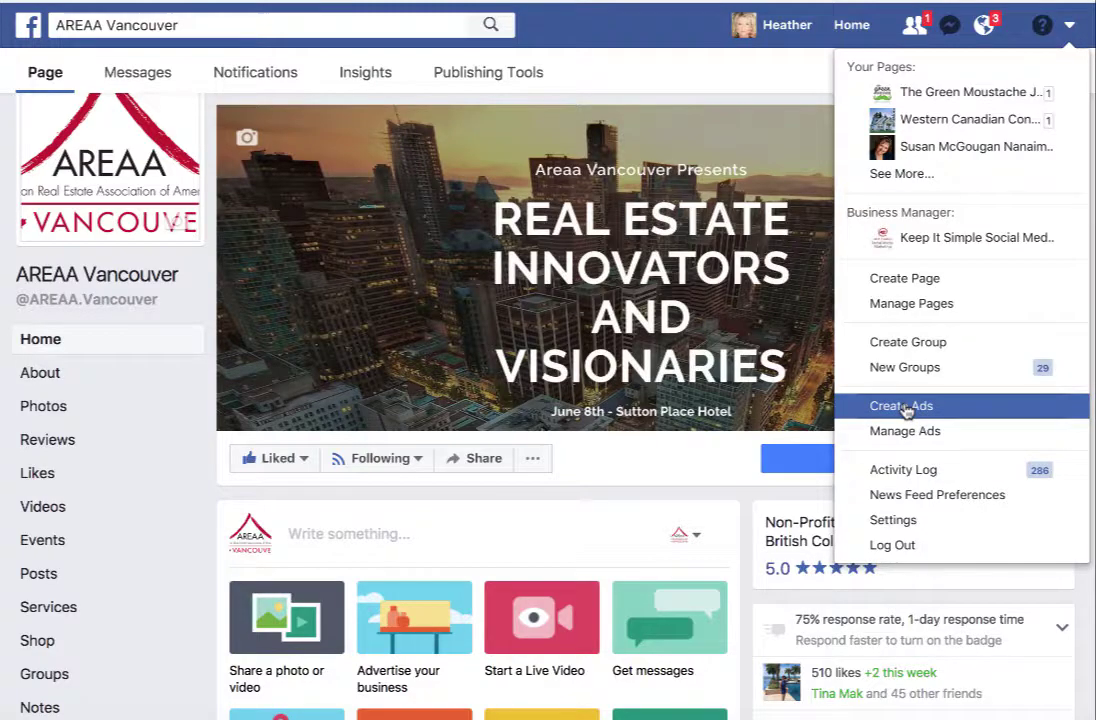
pyautogui.scroll(-5, 905, 410)
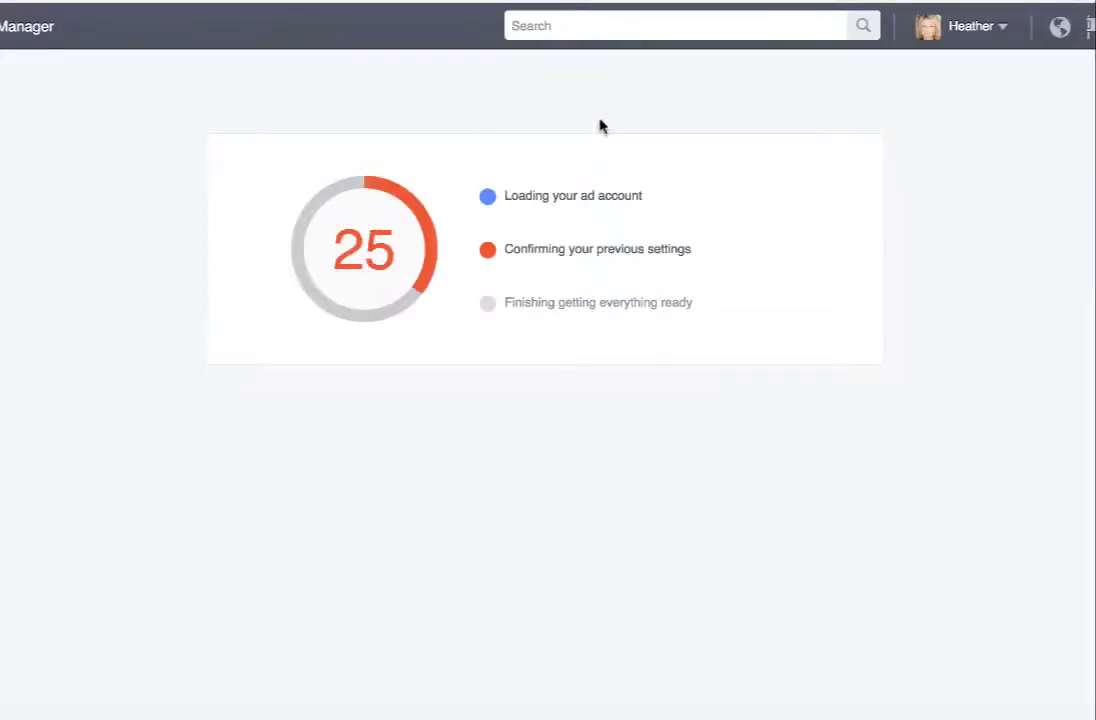